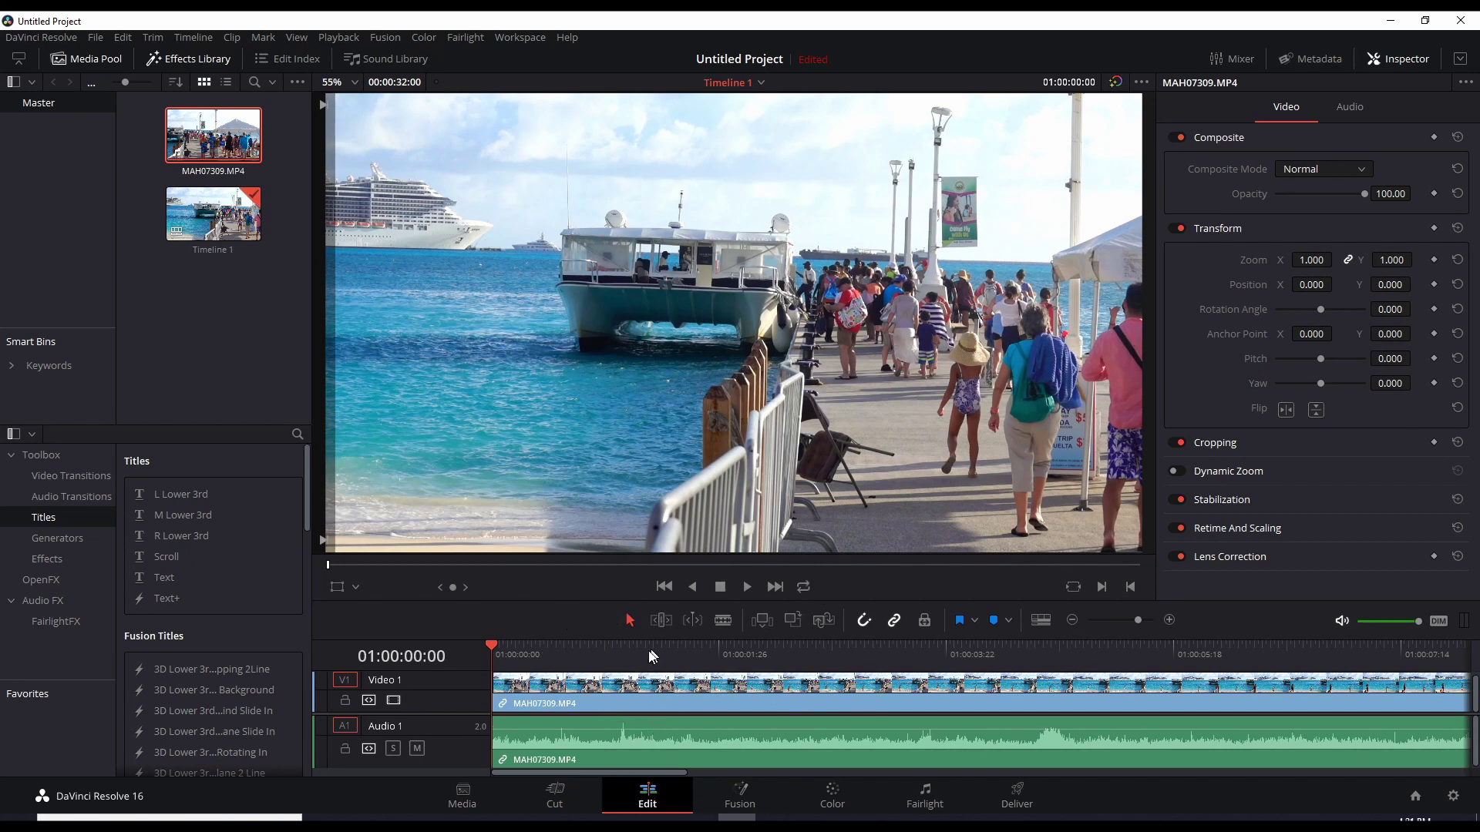
Step: Split the beach clip at 01:00:01:07 with Ctrl+B
{"action": "left_click", "coordinate": [610, 650]}
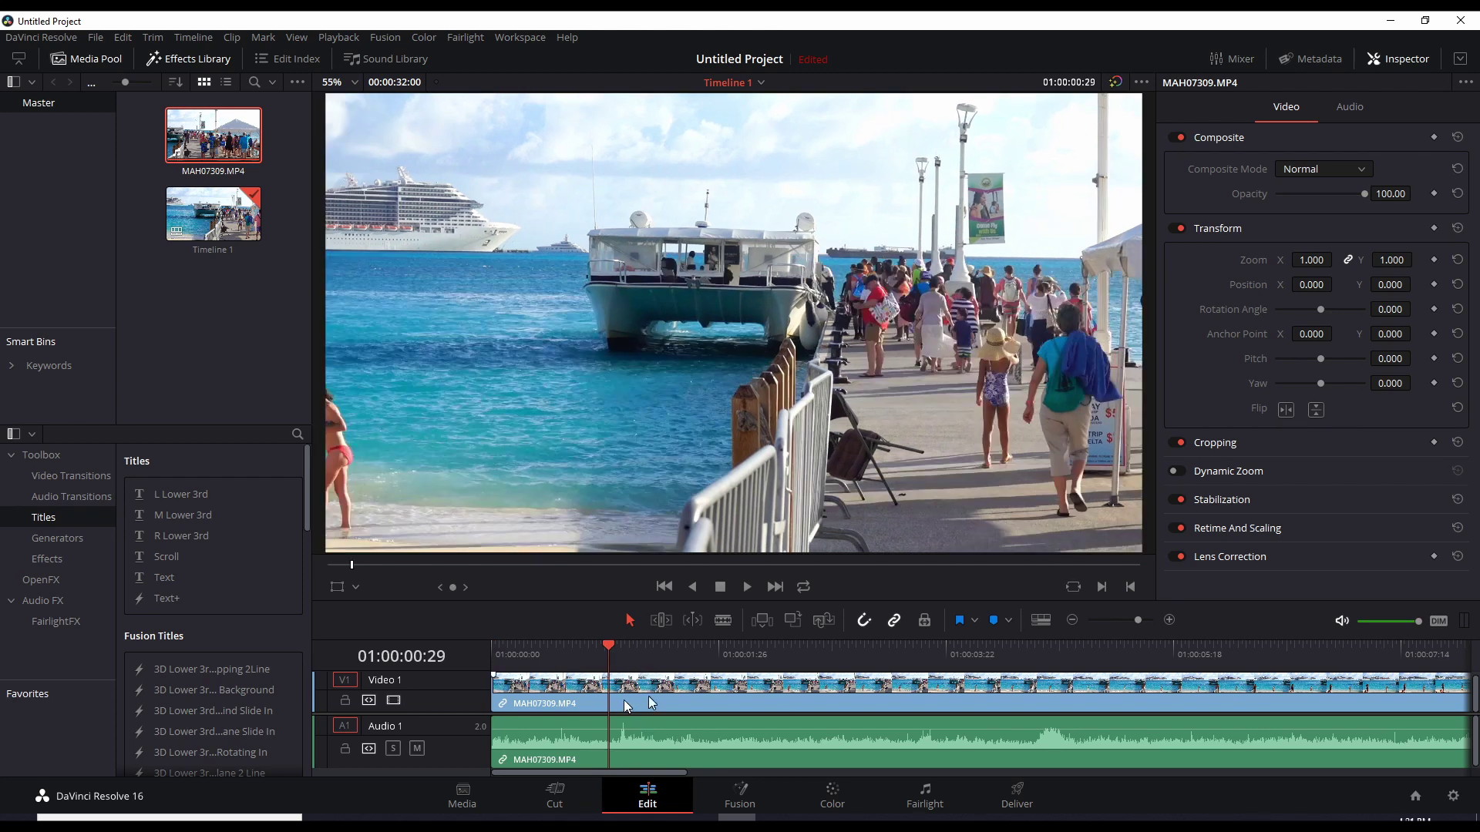
{"action": "left_click", "coordinate": [889, 654]}
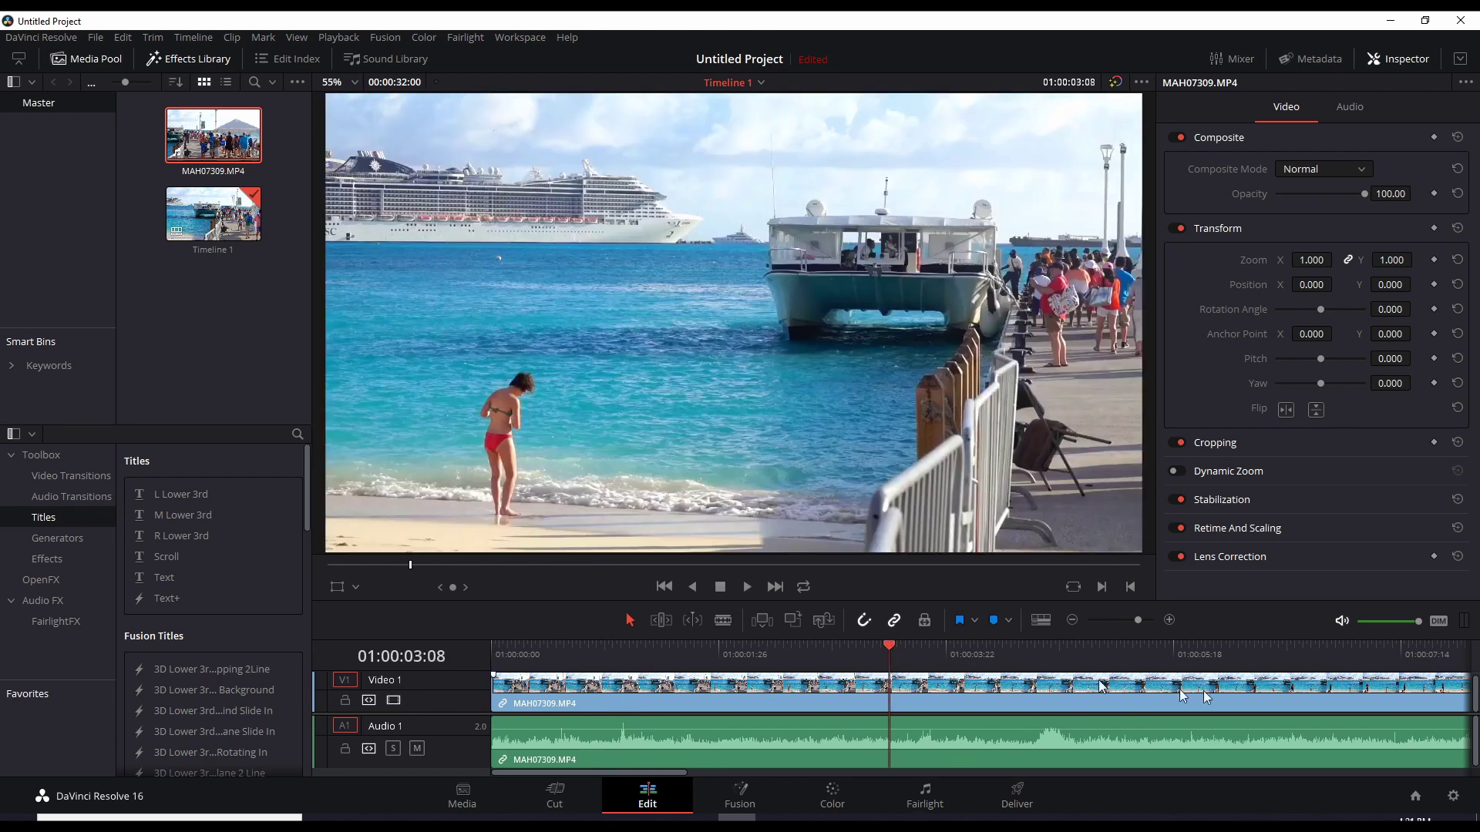
{"action": "left_click", "coordinate": [1358, 649]}
{"action": "left_click", "coordinate": [642, 649]}
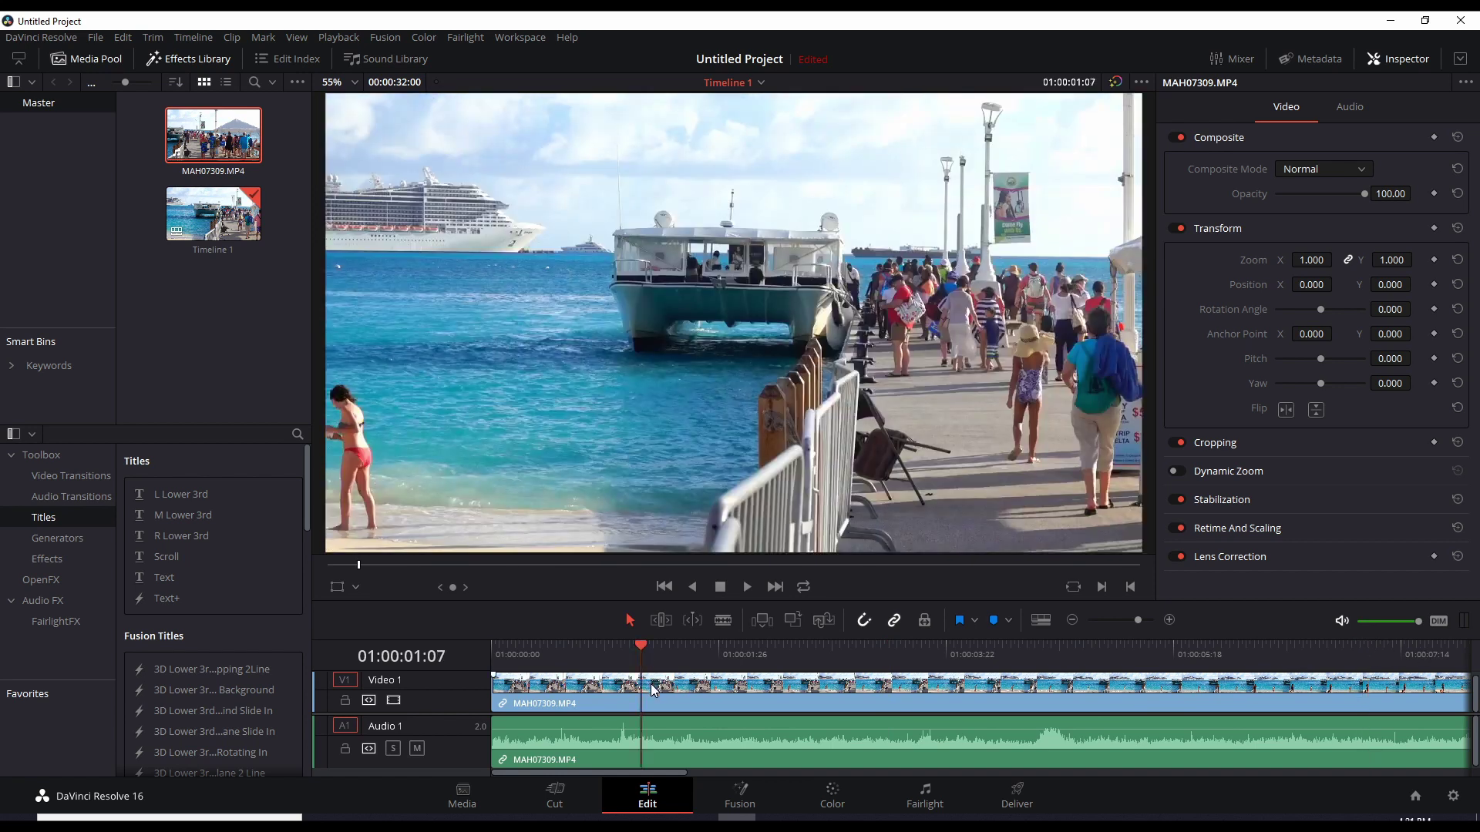
{"action": "key", "text": "ctrl+b"}
Step: Add blade cuts at 01:00:02:12 and 01:00:03:22 on V1/A1
{"action": "left_click", "coordinate": [708, 721]}
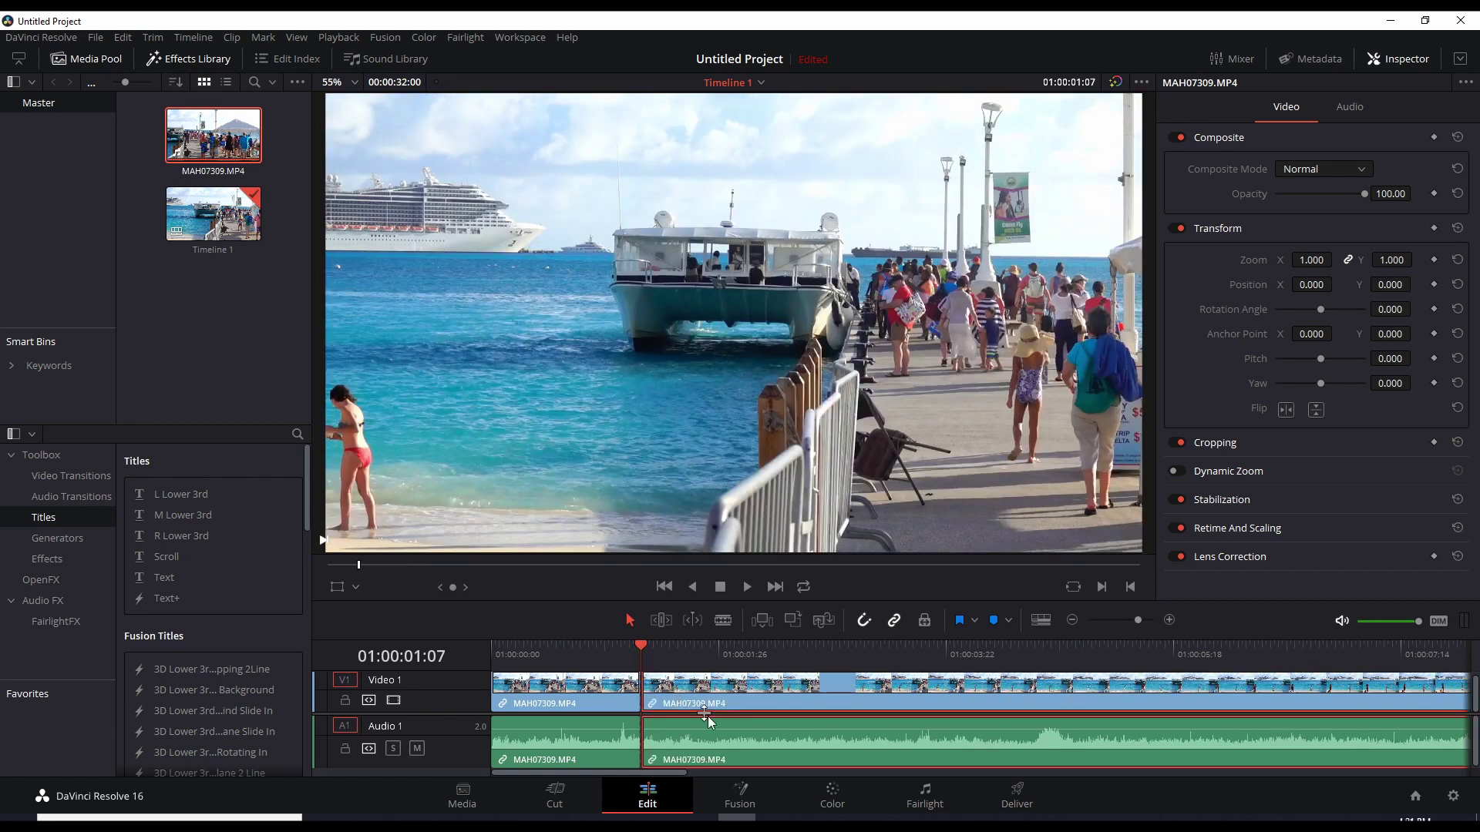
{"action": "left_click", "coordinate": [825, 654]}
{"action": "left_click", "coordinate": [786, 654]}
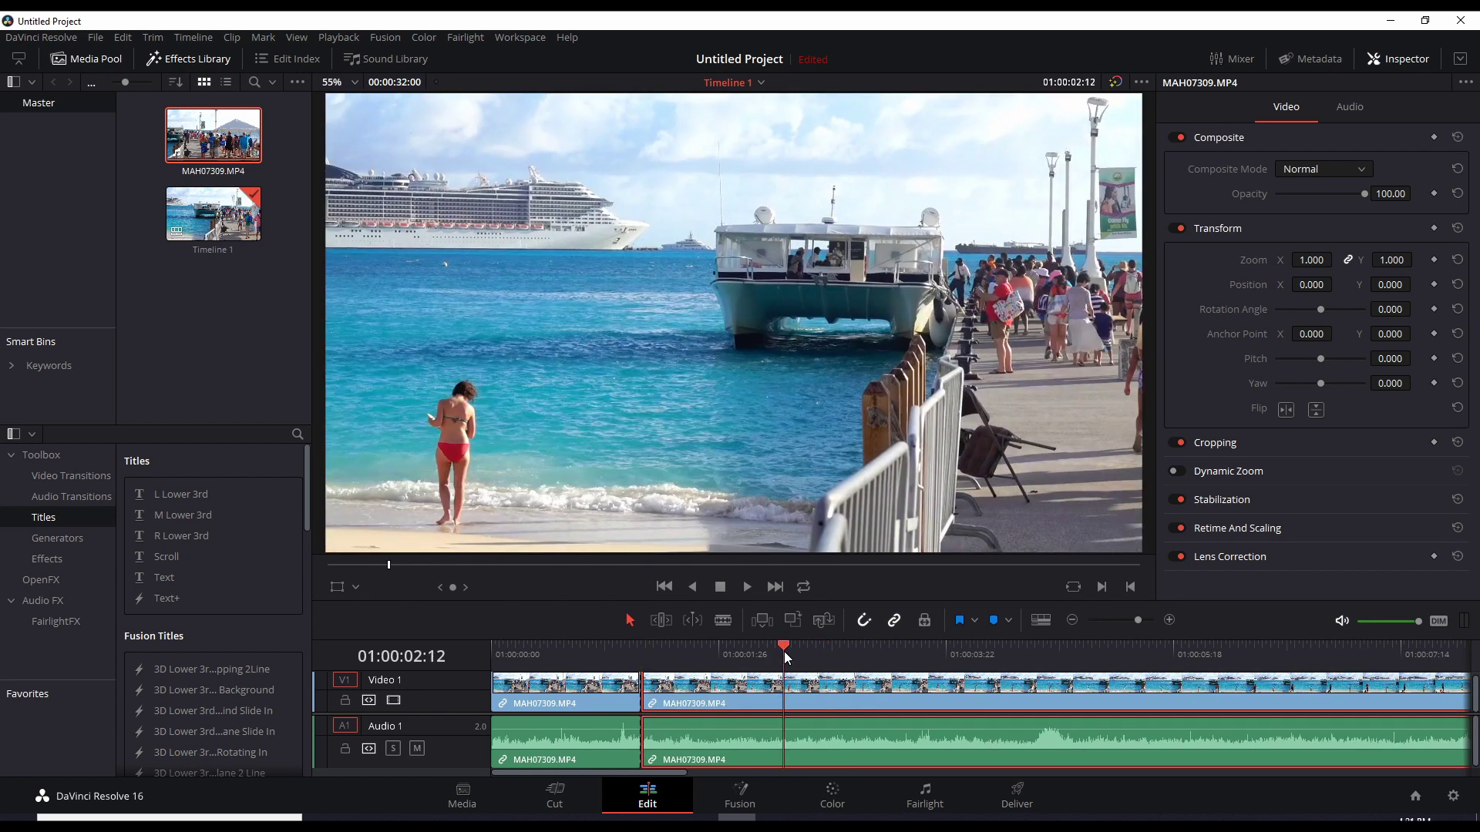
{"action": "key", "text": "ctrl+b"}
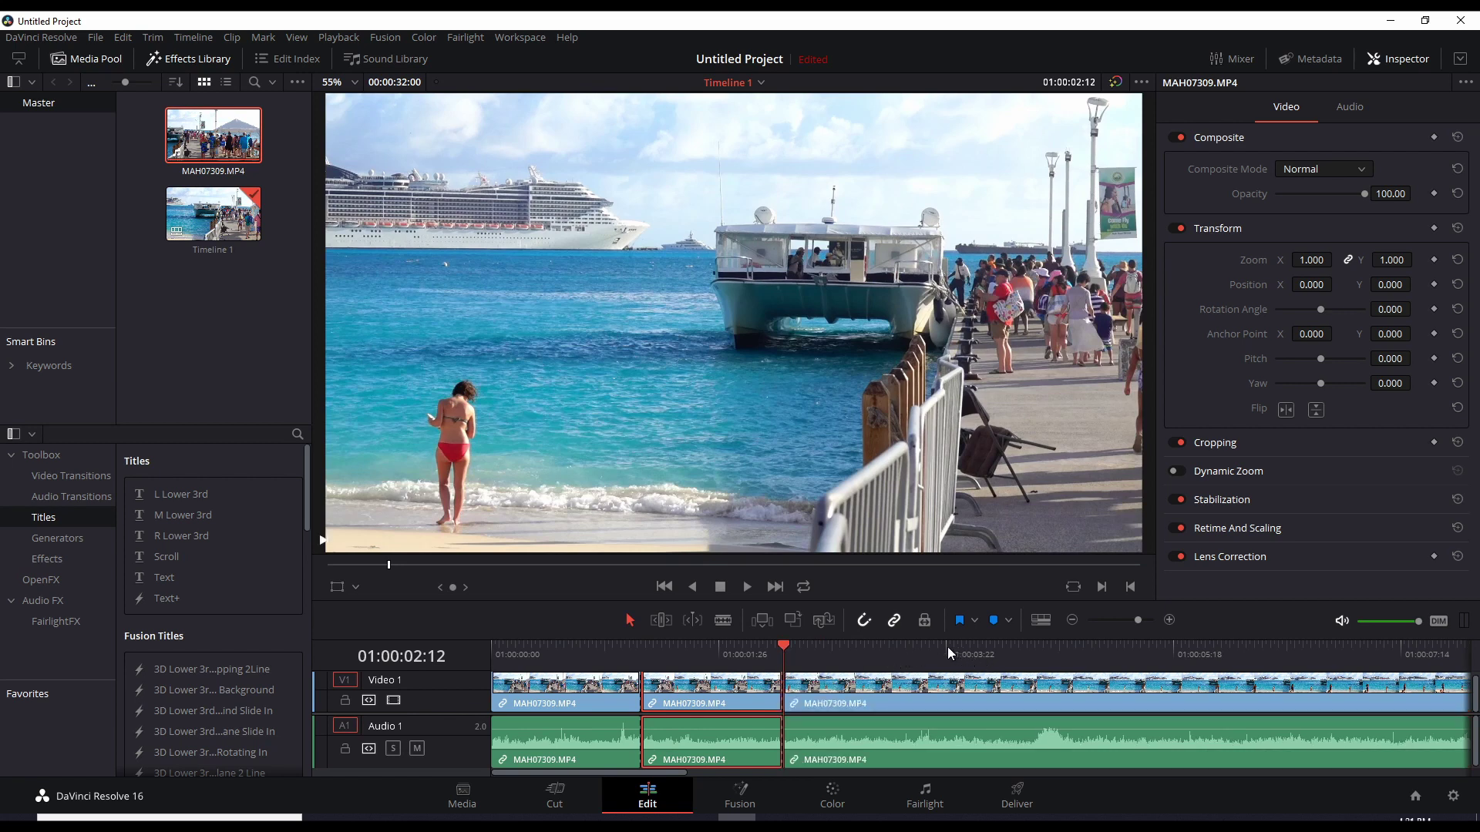
{"action": "left_click", "coordinate": [946, 654]}
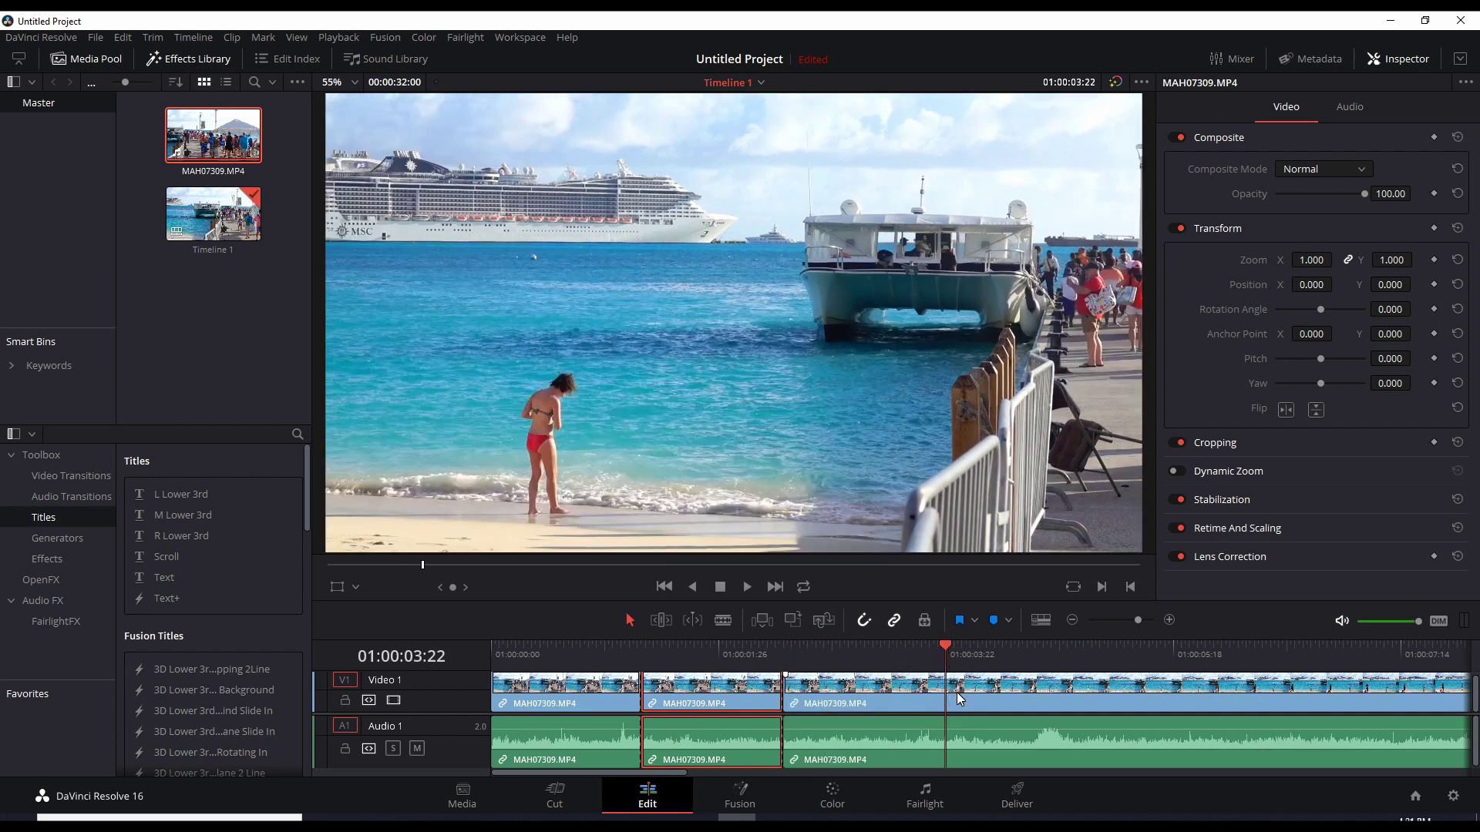
{"action": "left_click", "coordinate": [961, 693]}
{"action": "key", "text": "ctrl+b"}
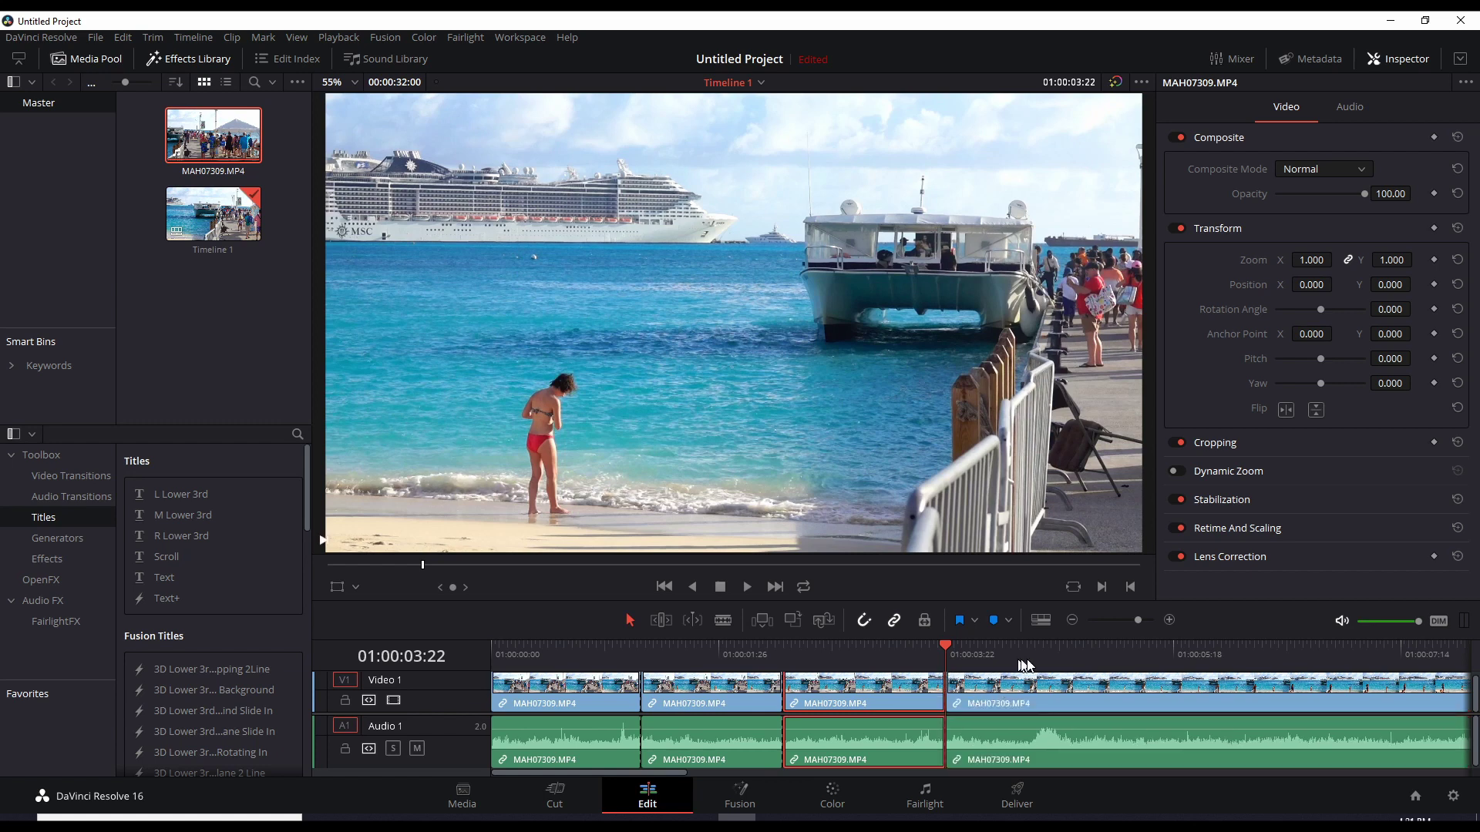
Step: Cut the remaining pieces at 01:00:05:05, 01:00:06:10 and 01:00:07:10
{"action": "left_click", "coordinate": [1119, 654]}
{"action": "left_click", "coordinate": [1150, 703]}
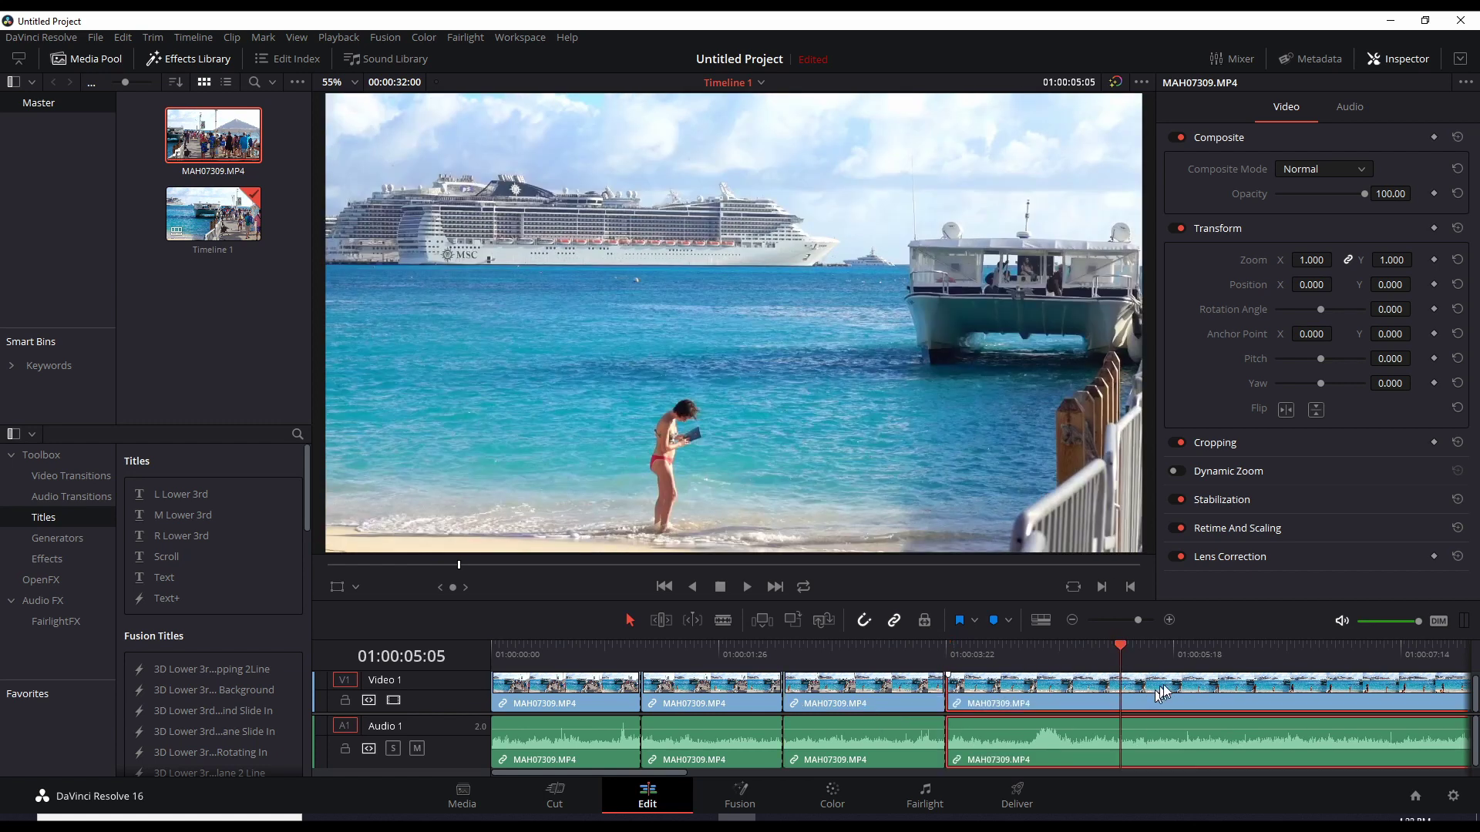
{"action": "key", "text": "ctrl+b"}
{"action": "left_click", "coordinate": [1262, 652]}
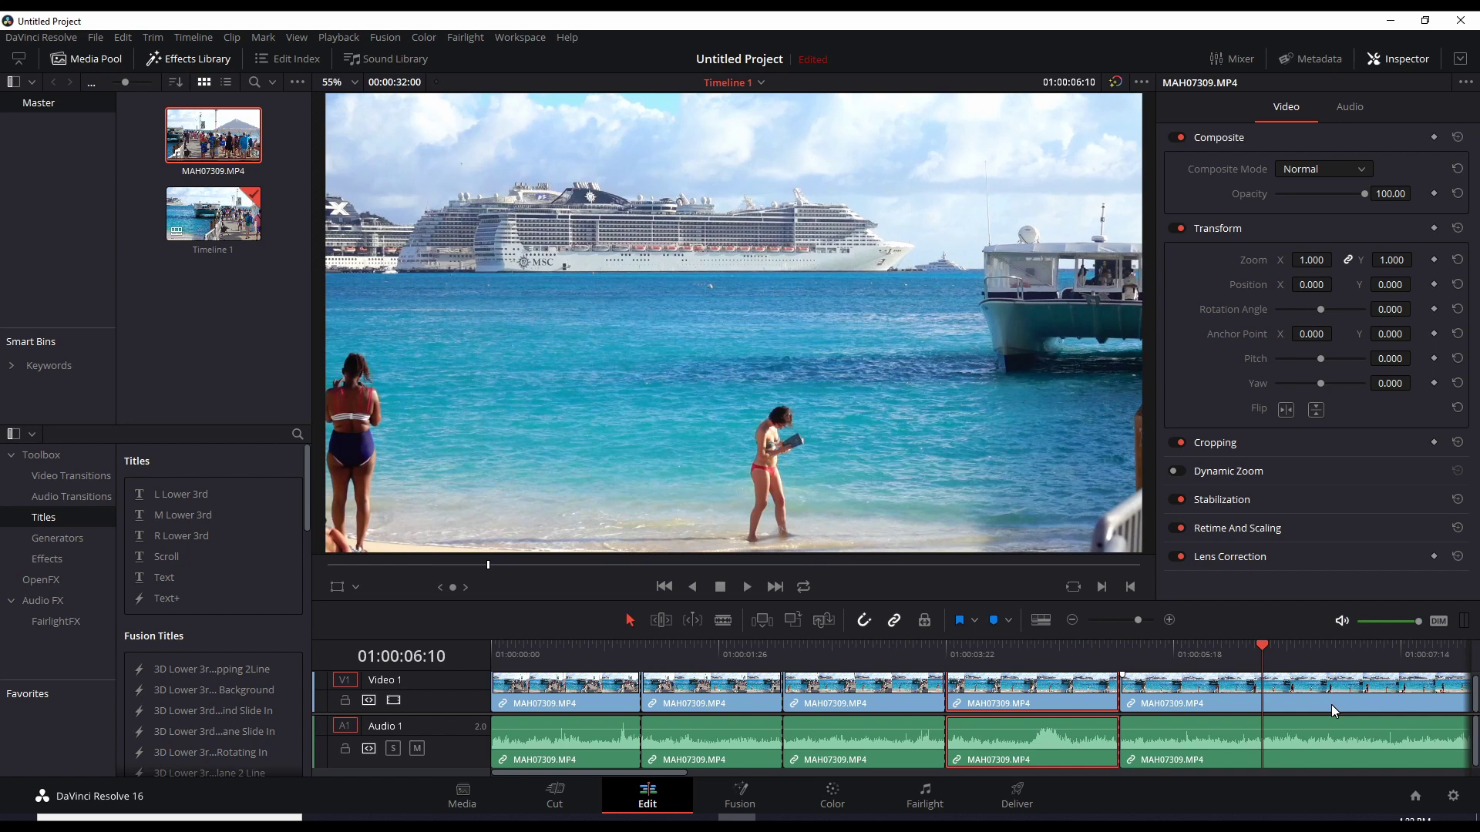
{"action": "left_click", "coordinate": [1288, 690]}
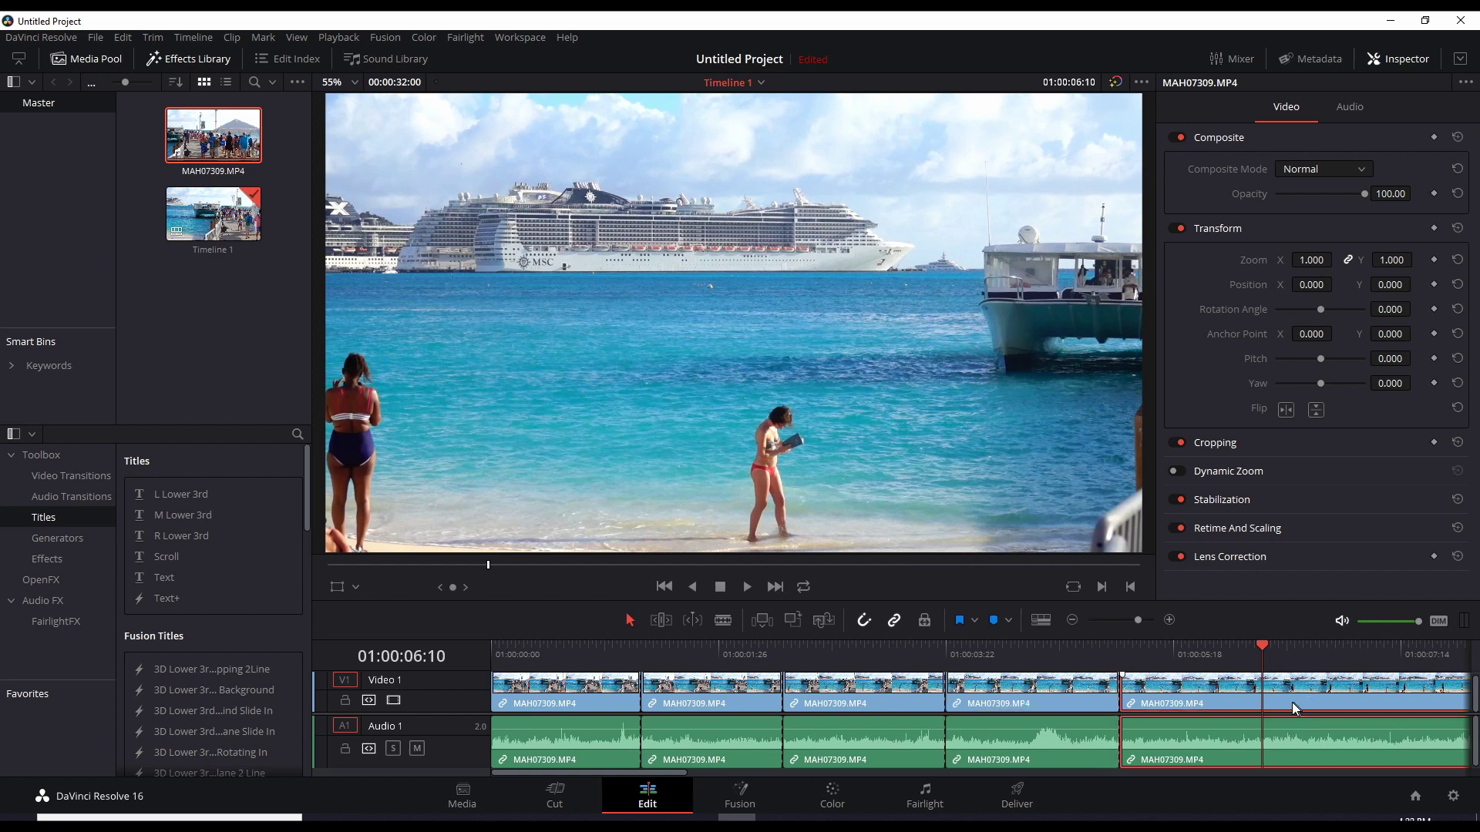
{"action": "key", "text": "ctrl+b"}
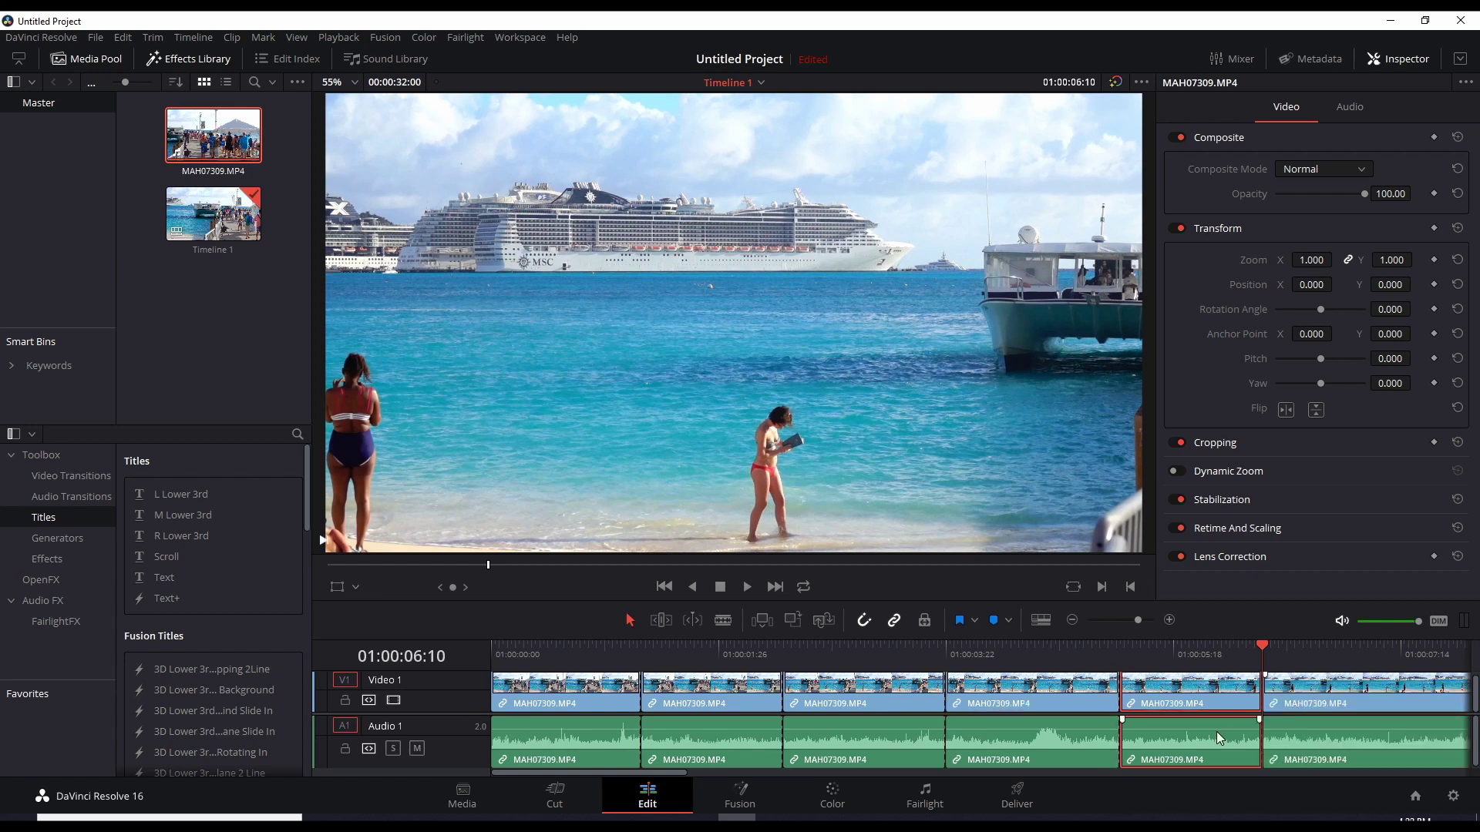
{"action": "left_click", "coordinate": [1383, 658]}
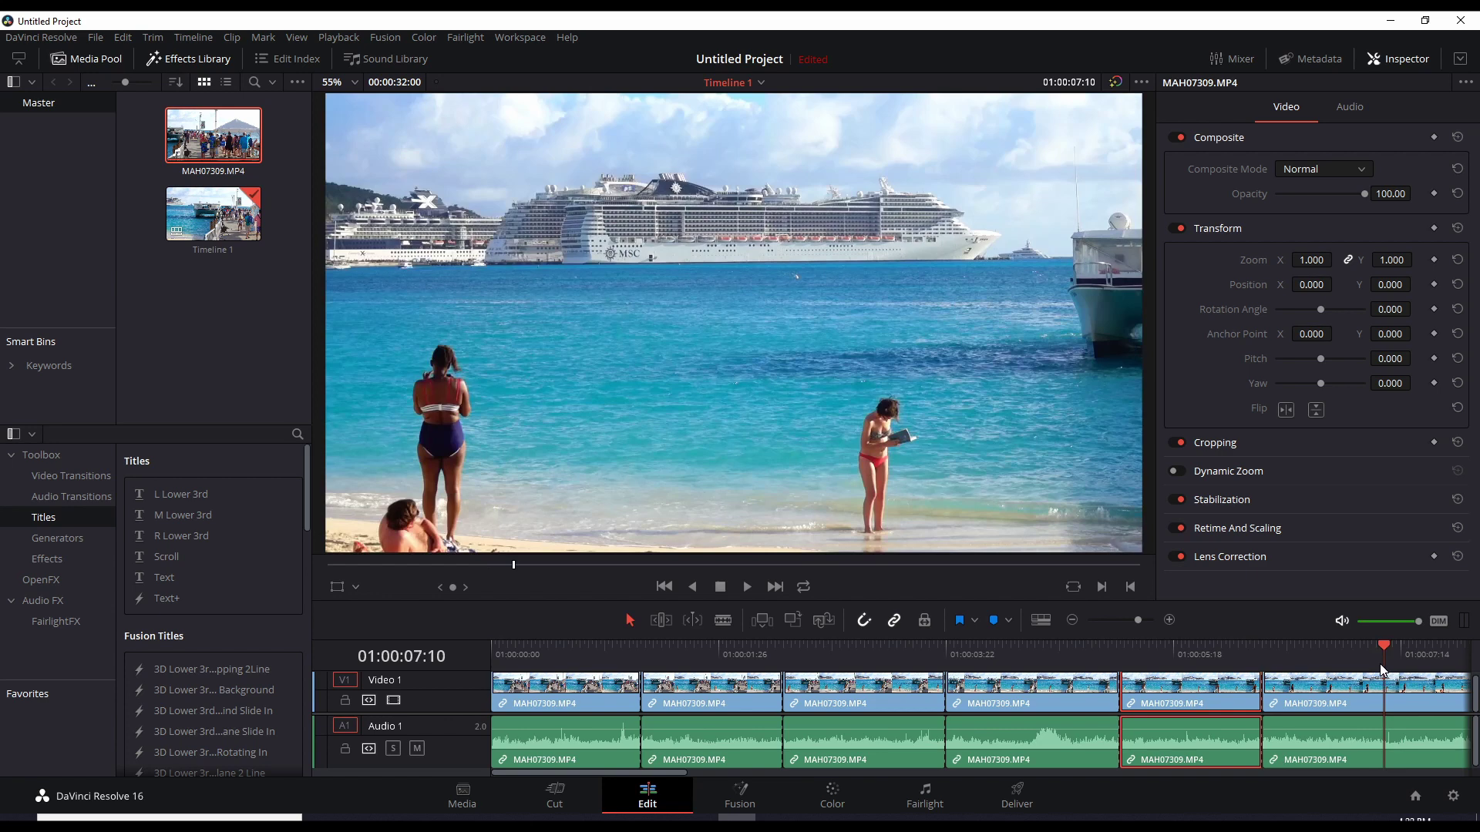
{"action": "left_click", "coordinate": [1401, 697]}
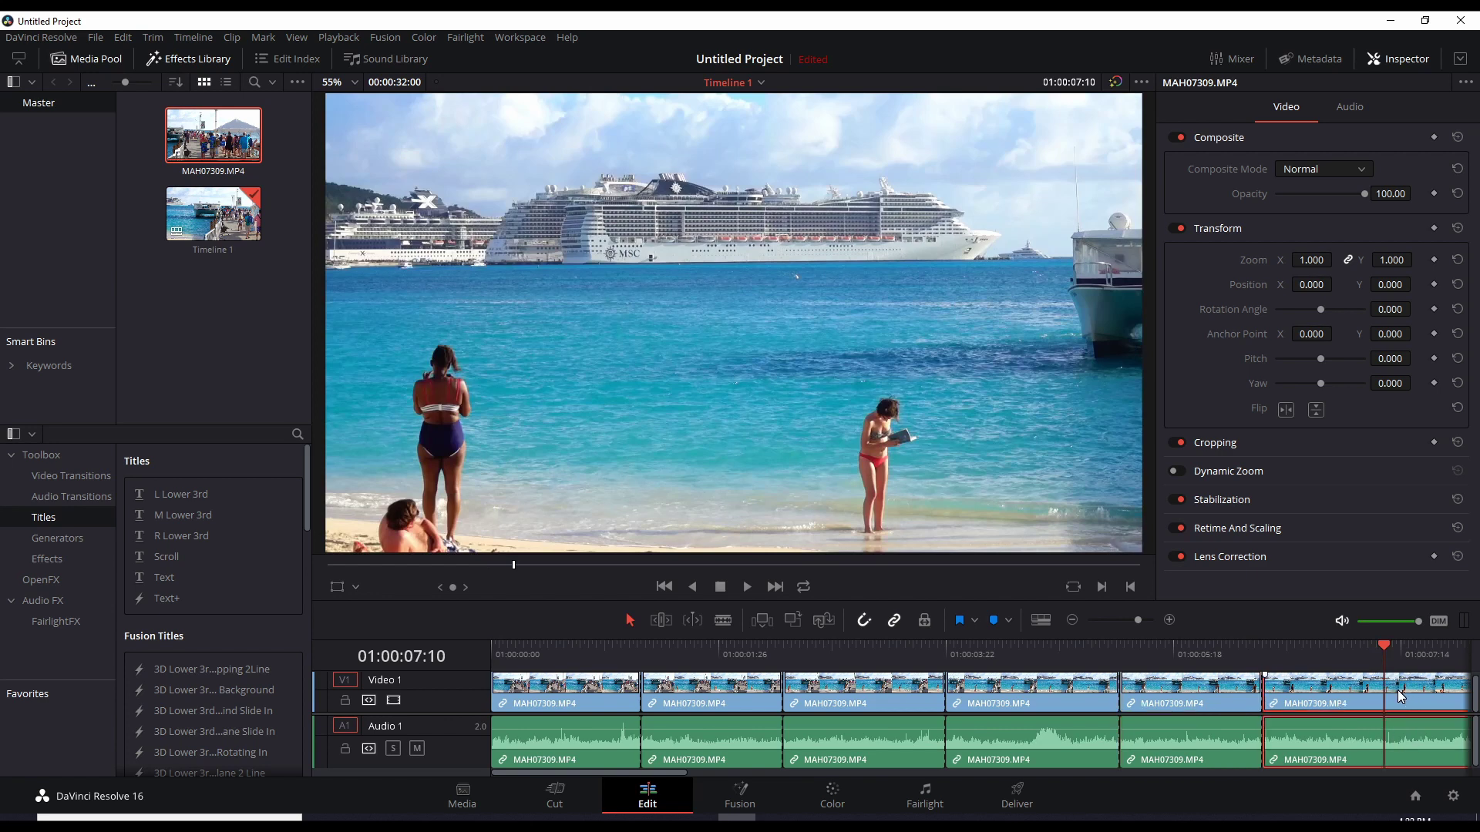
{"action": "key", "text": "ctrl+b"}
Step: Delete the second piece from the timeline, then undo the deletion
{"action": "left_click", "coordinate": [734, 713]}
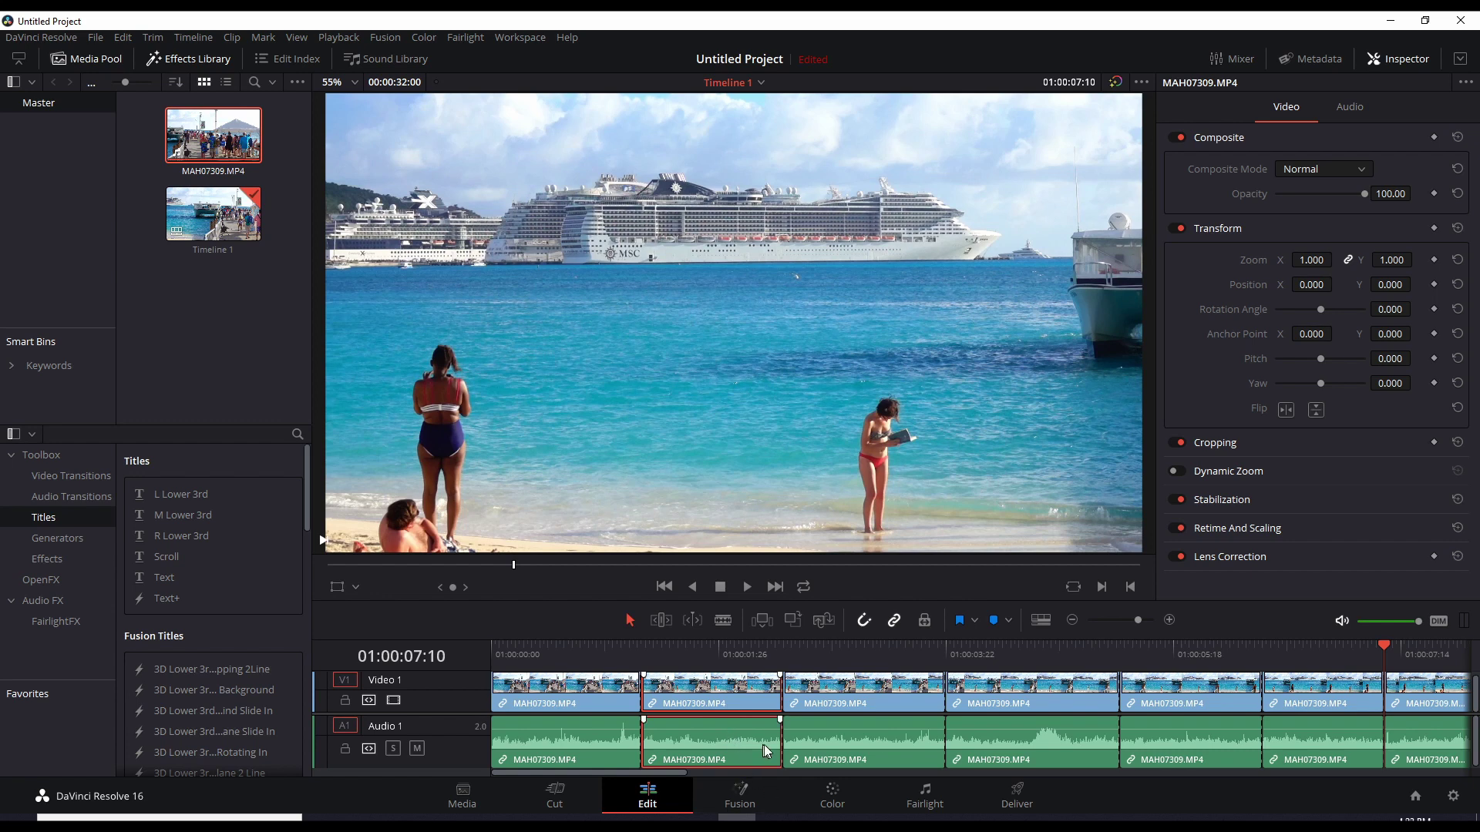
{"action": "key", "text": "BackSpace"}
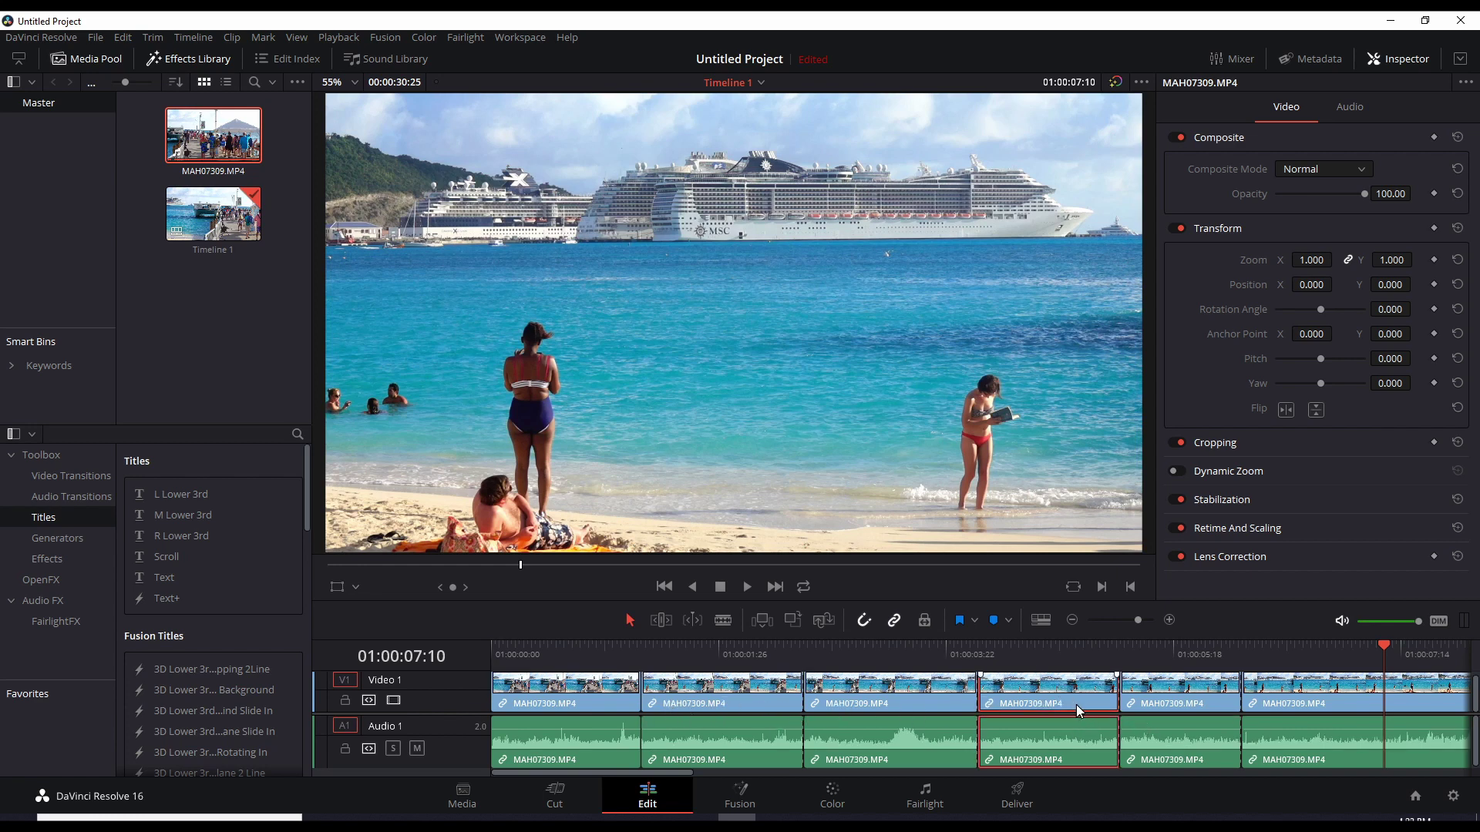
{"action": "key", "text": "ctrl+z"}
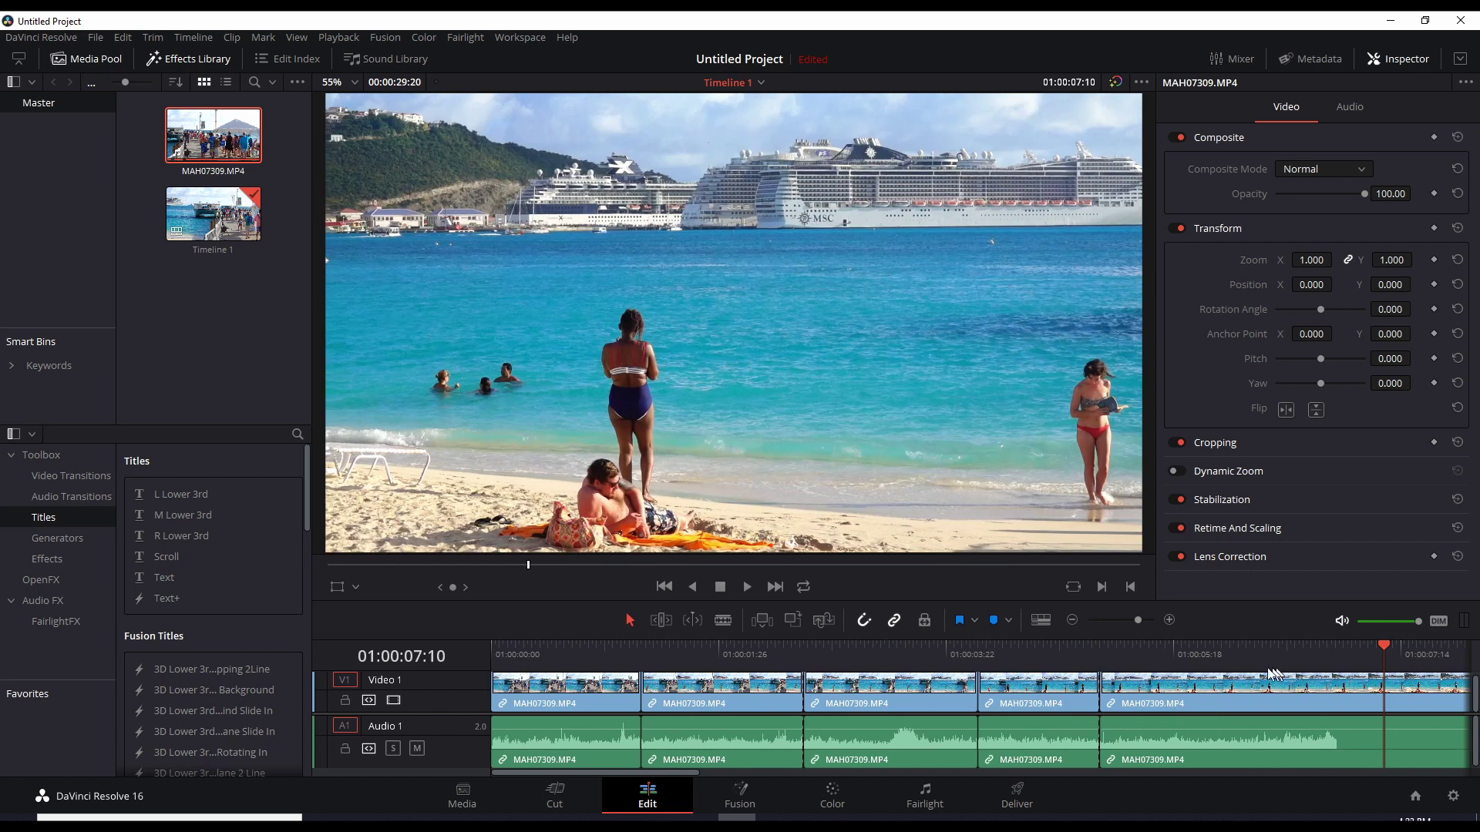
Step: Add new cuts at 01:00:06:06 and 01:00:07:07, then select the first clip
{"action": "left_click", "coordinate": [1247, 654]}
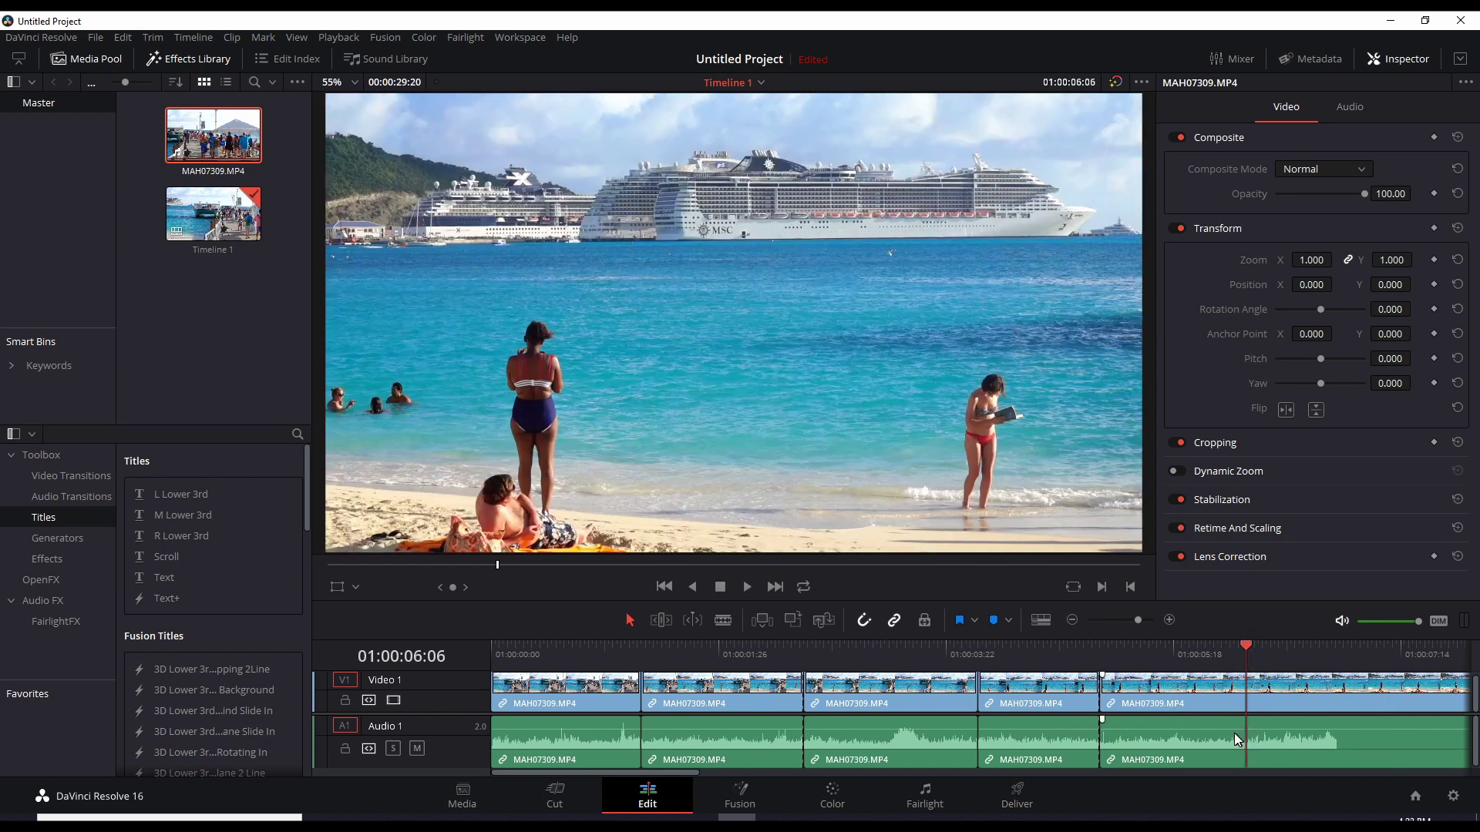
{"action": "key", "text": "ctrl+b"}
{"action": "left_click", "coordinate": [1372, 655]}
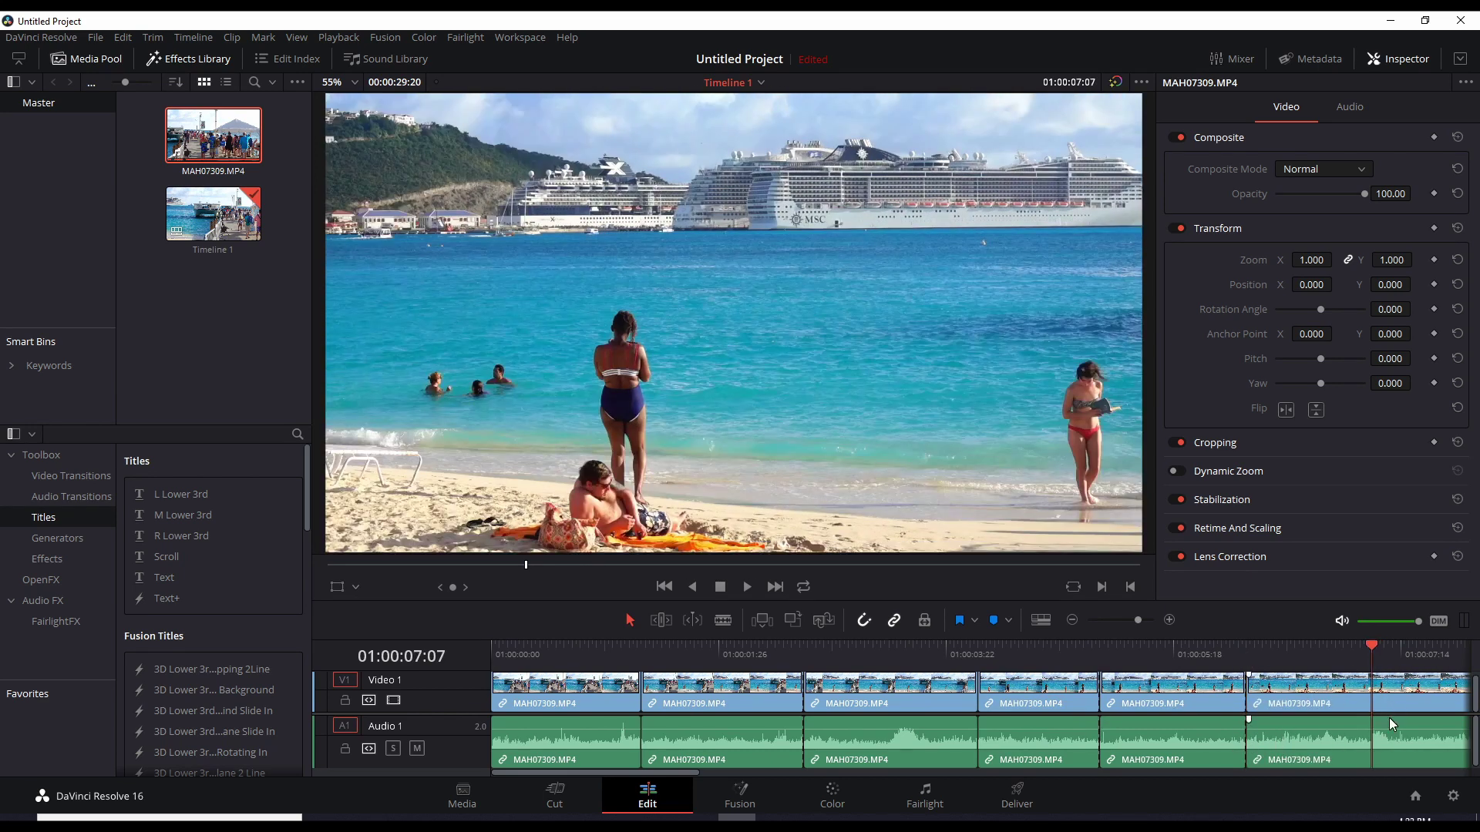
{"action": "left_click", "coordinate": [1389, 719]}
{"action": "key", "text": "ctrl+b"}
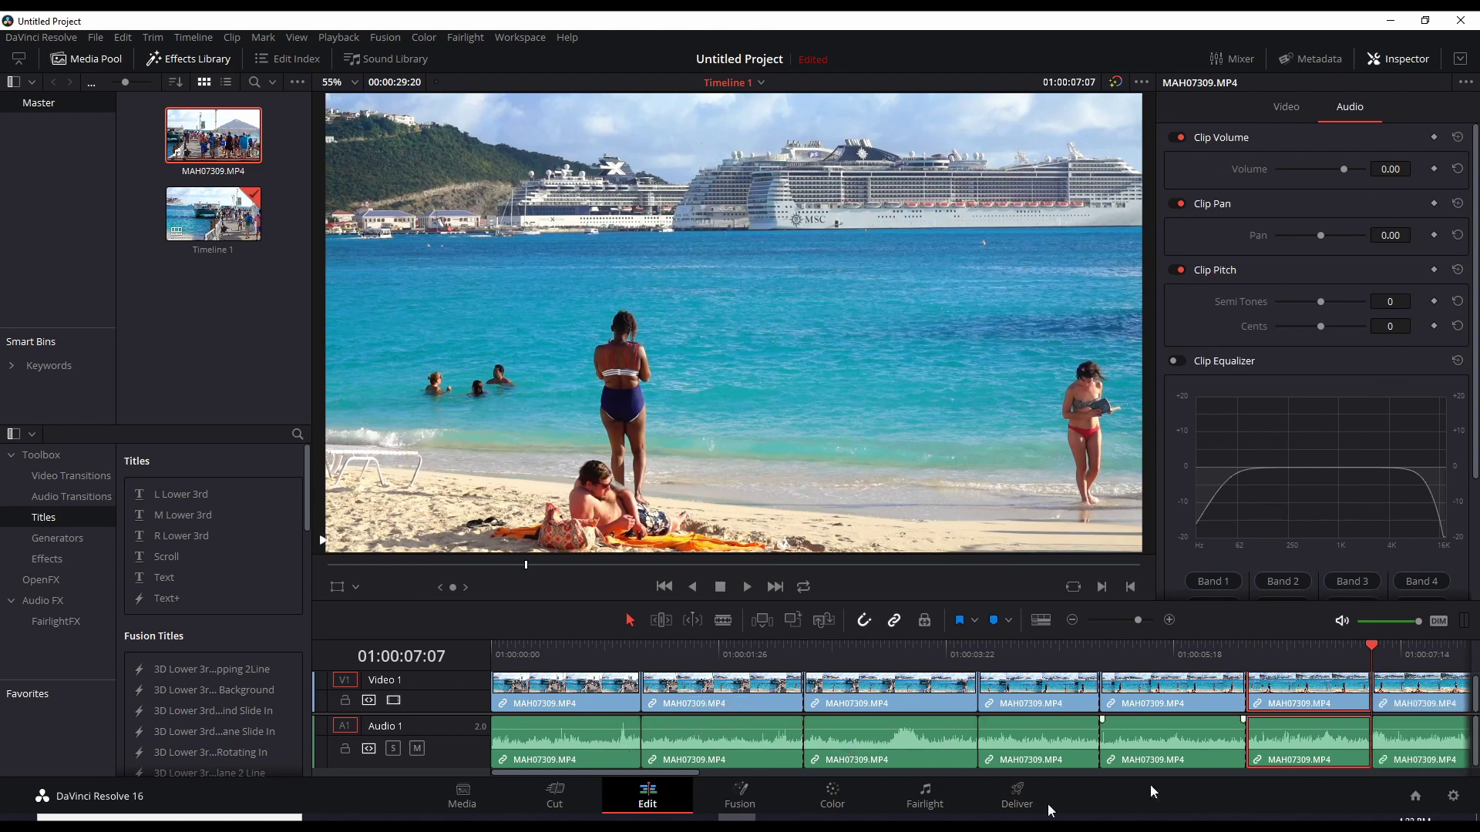
{"action": "left_click", "coordinate": [568, 655]}
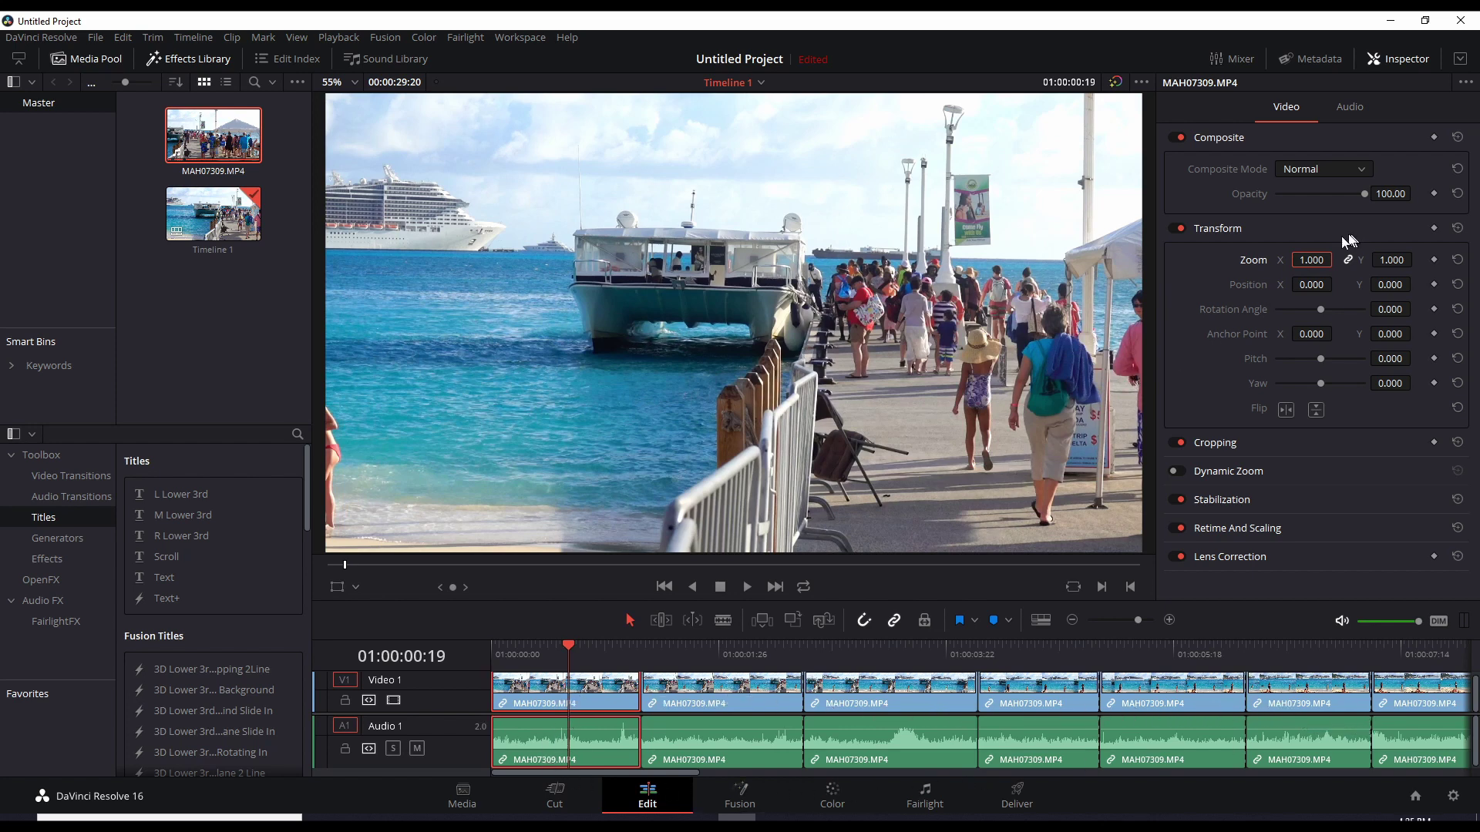
Step: Enlarge the first clip's picture in the viewer and play it back to preview
{"action": "left_click", "coordinate": [527, 654]}
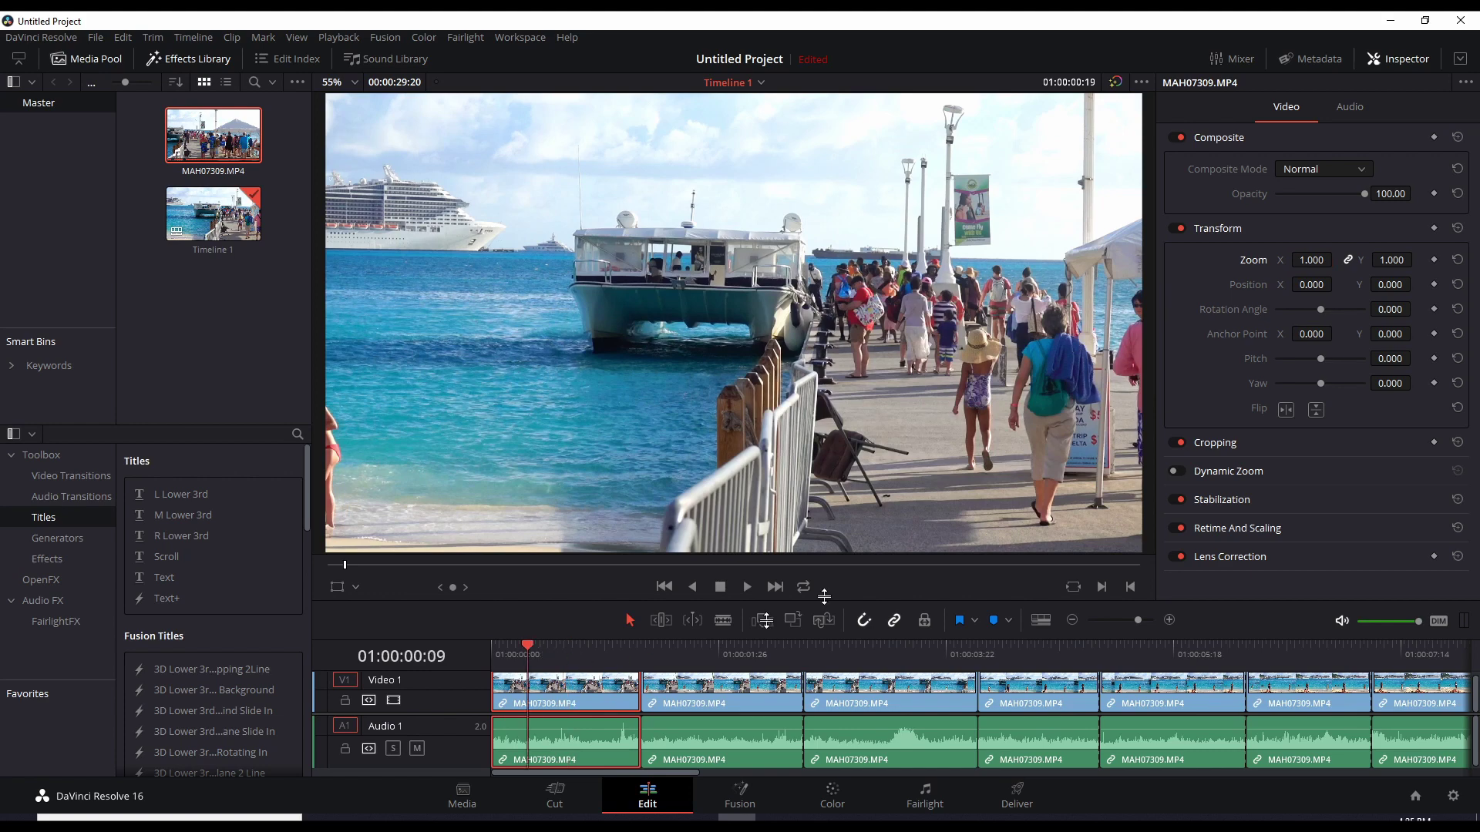
{"action": "left_click_drag", "start_coordinate": [1310, 260], "coordinate": [1337, 284]}
{"action": "key", "text": "space"}
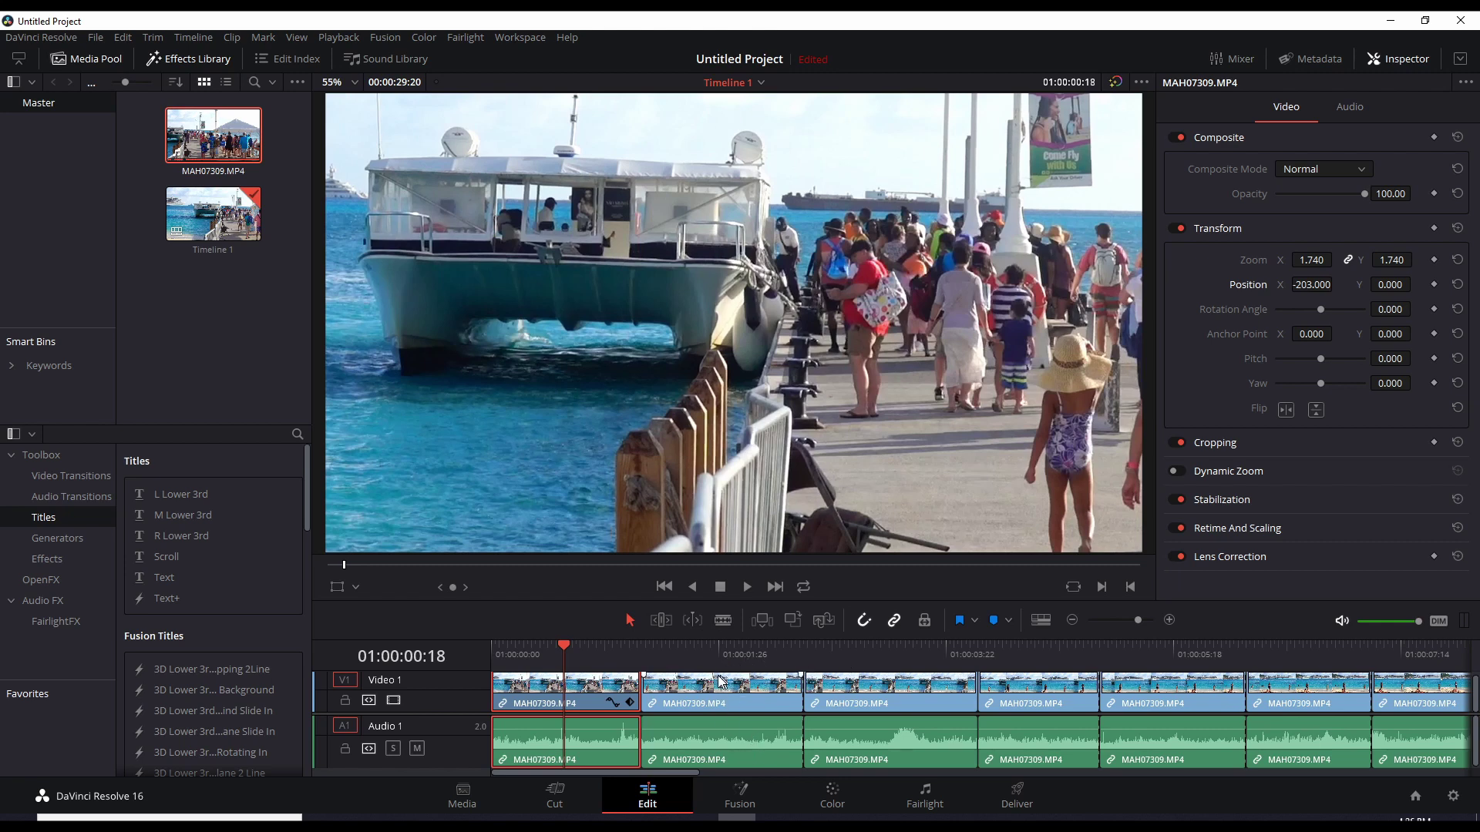
Step: Check the second and third clips' settings, then return to the zoomed first clip
{"action": "left_click", "coordinate": [725, 654]}
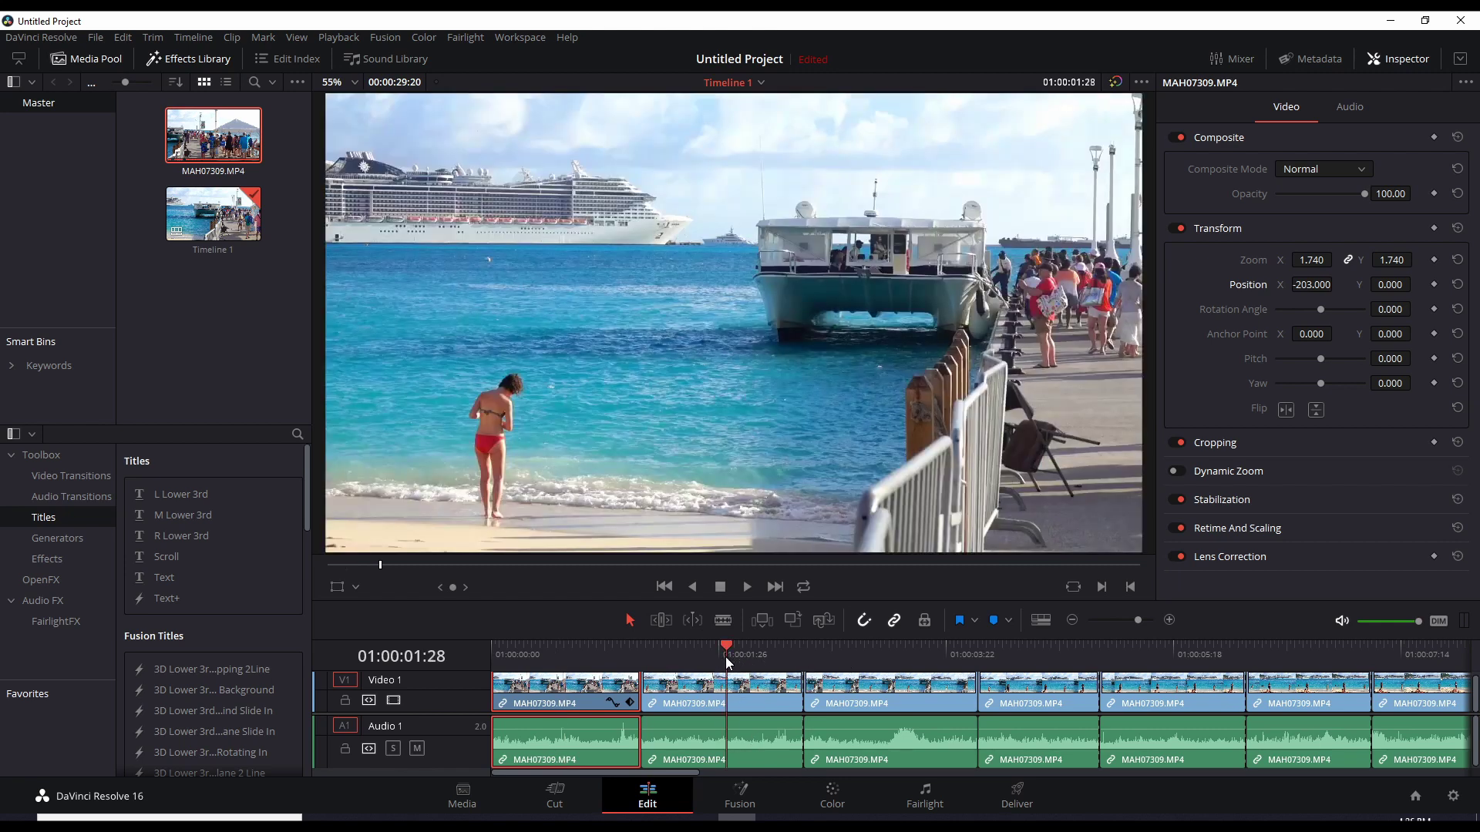
{"action": "left_click", "coordinate": [727, 679]}
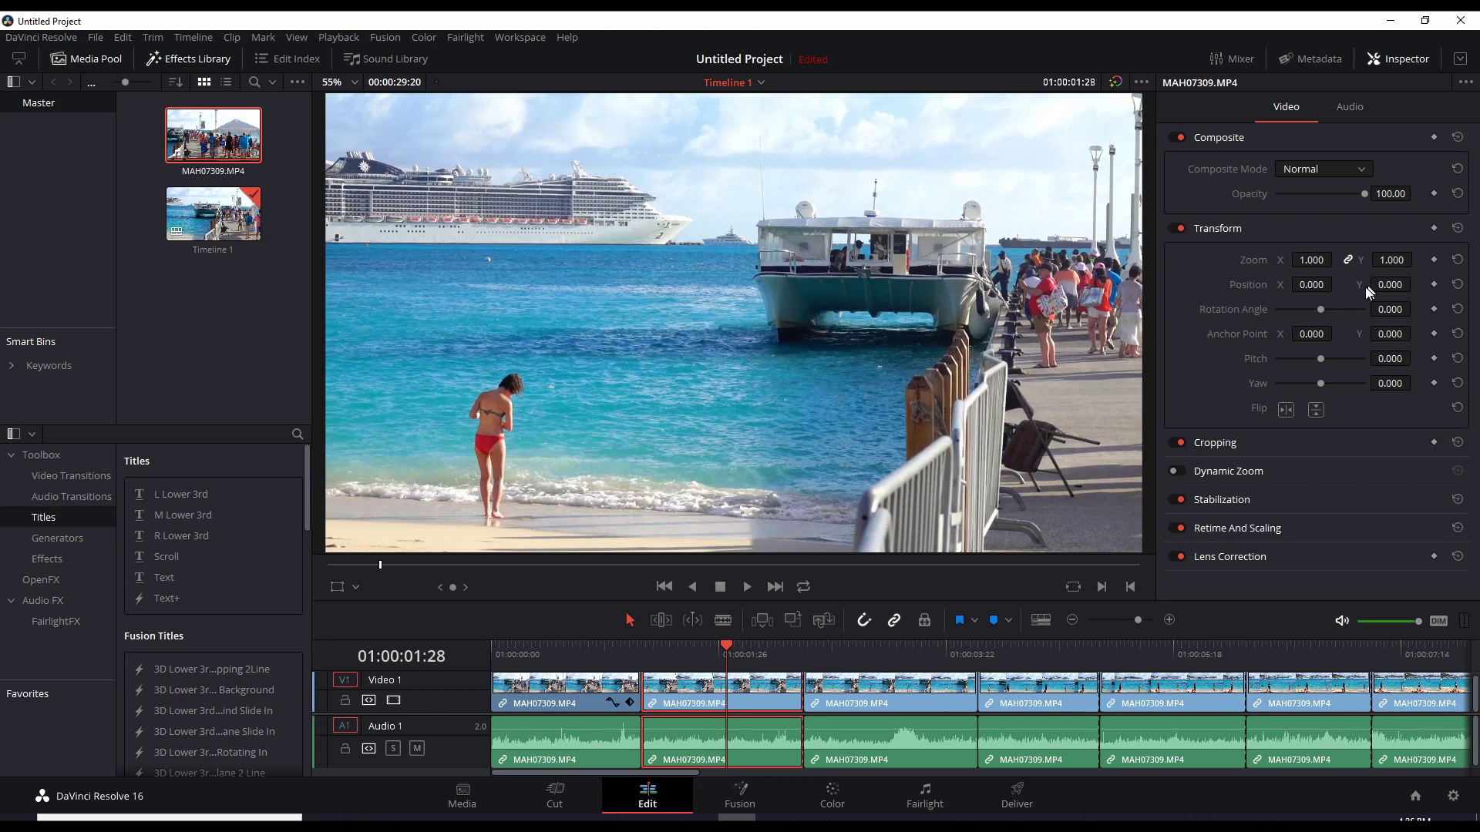
{"action": "left_click", "coordinate": [896, 654]}
{"action": "left_click", "coordinate": [923, 703]}
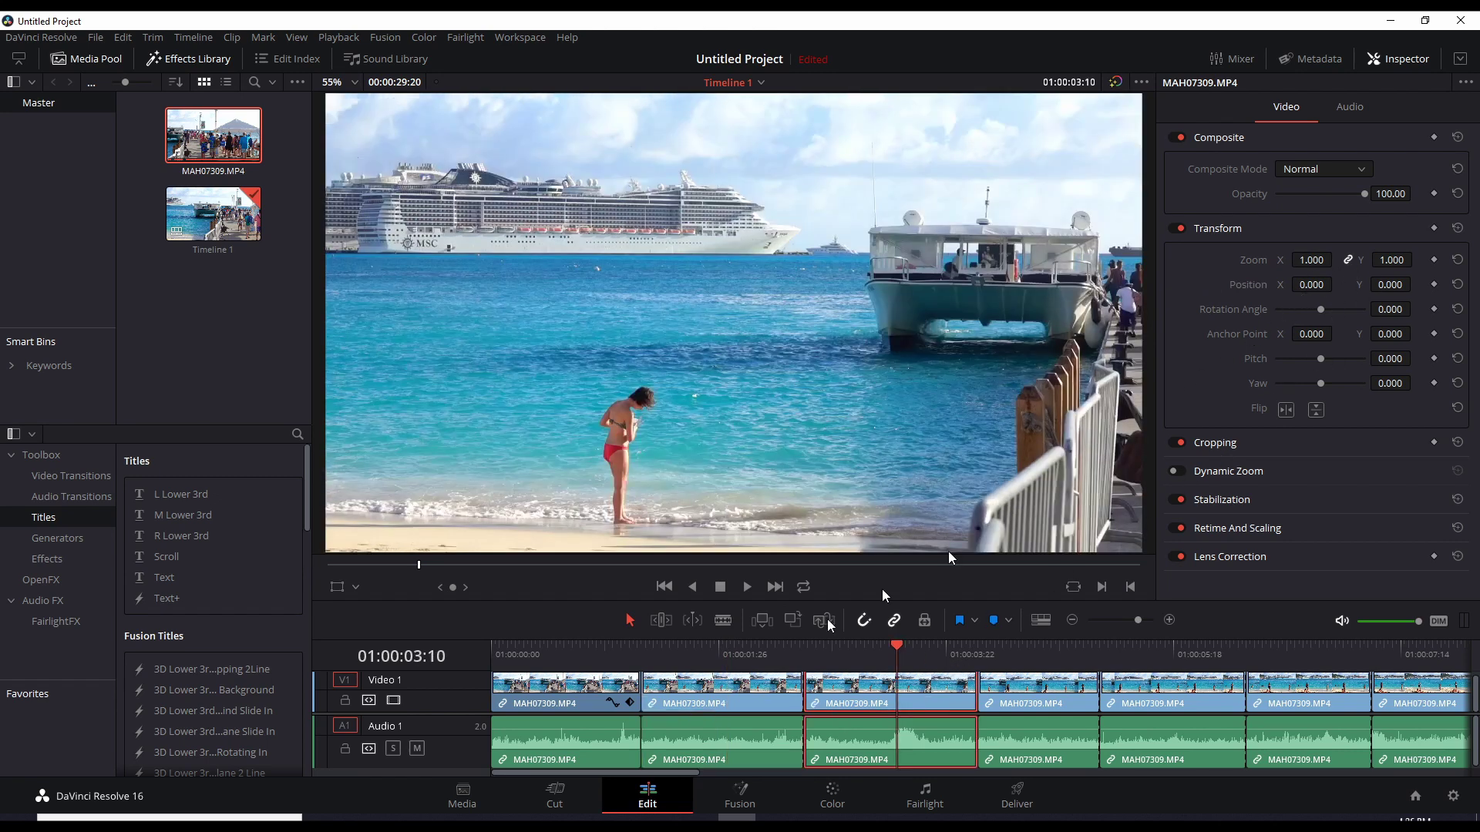
{"action": "left_click", "coordinate": [589, 649]}
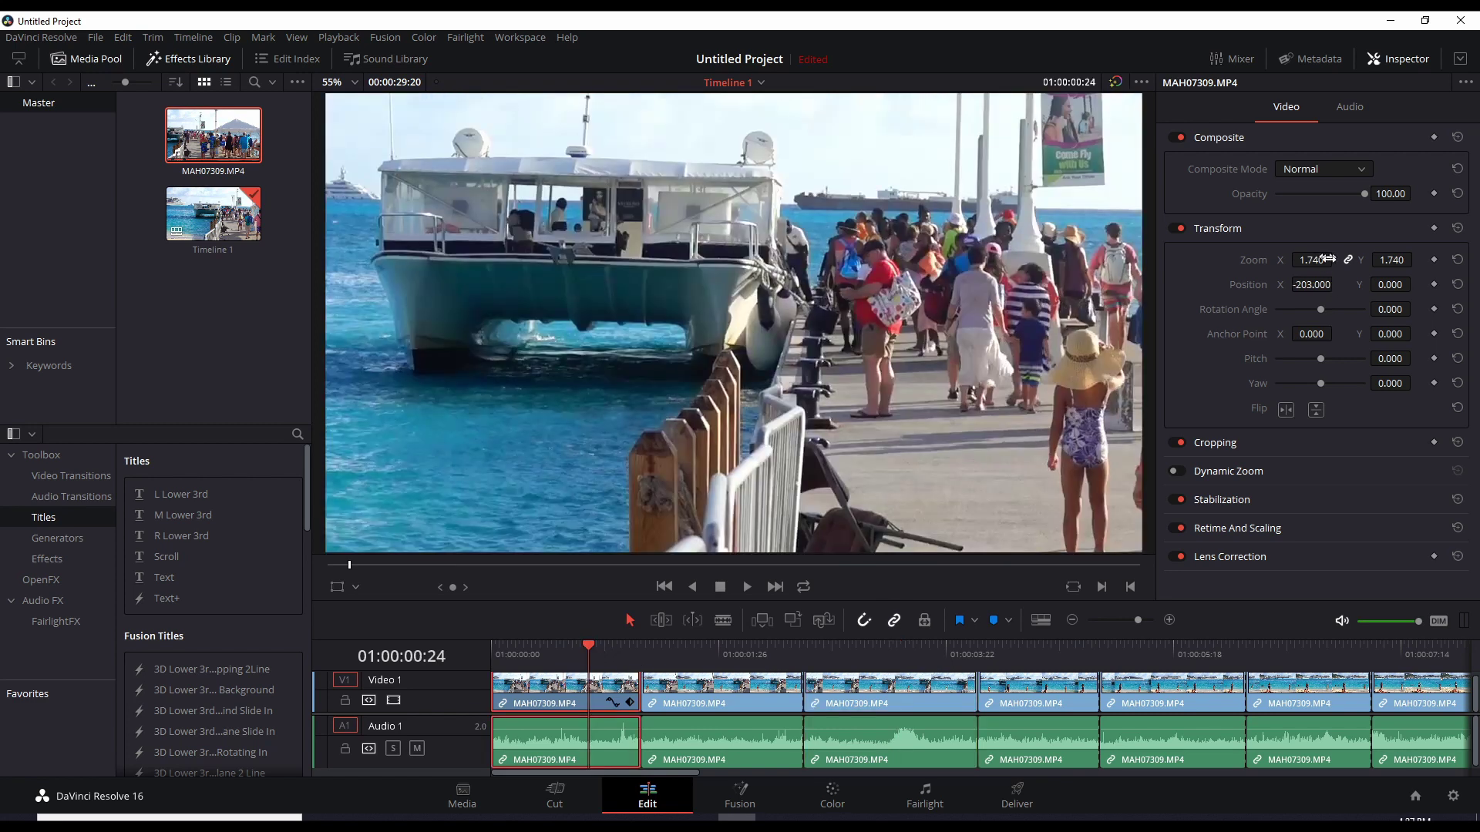
Step: Review the first clip's audio and video settings, then select all clips on V1 and A1
{"action": "left_click", "coordinate": [593, 733]}
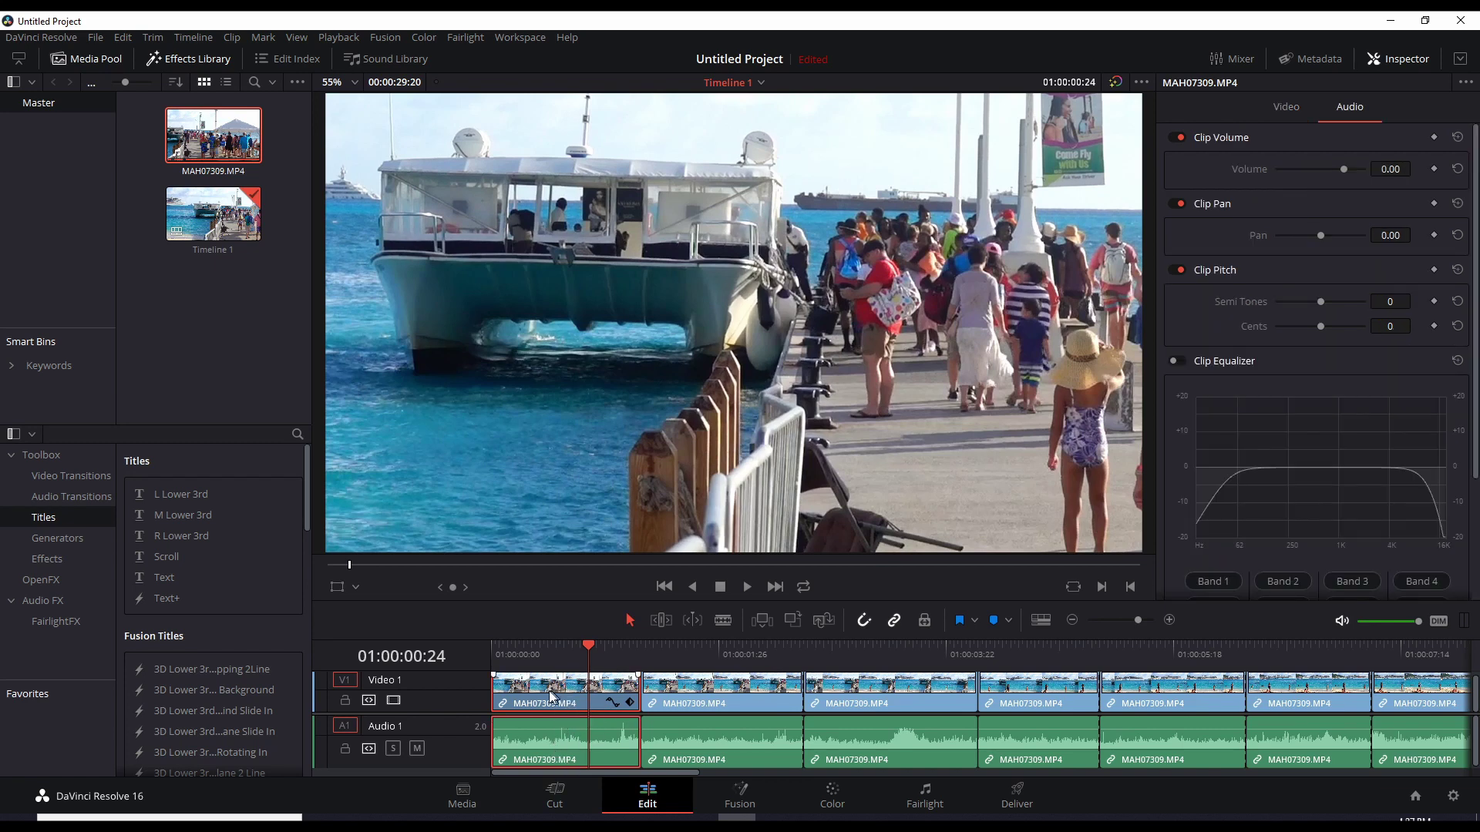
{"action": "left_click", "coordinate": [545, 698]}
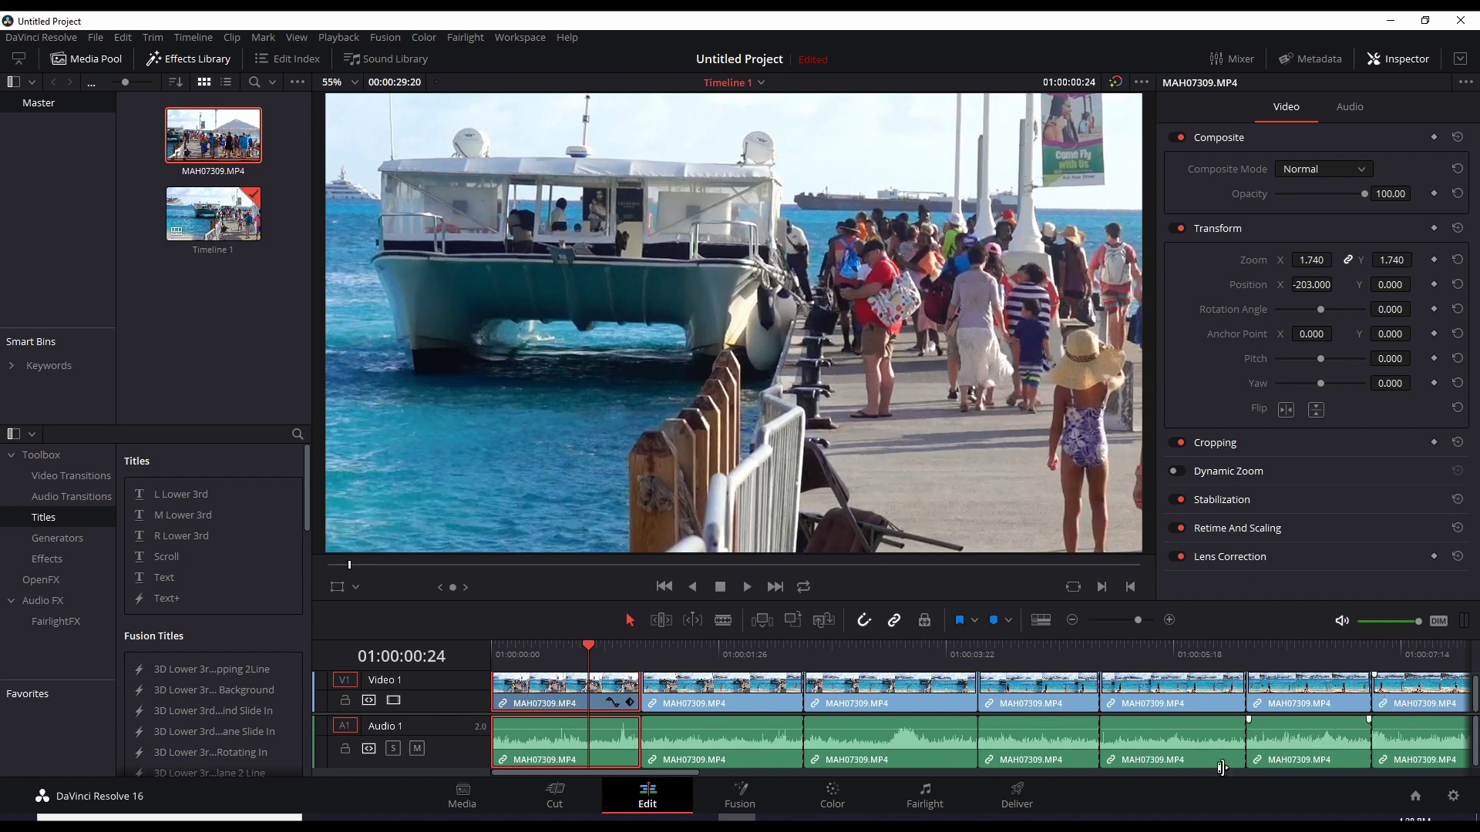
{"action": "mouse_move", "coordinate": [658, 776]}
{"action": "left_mouse_down"}
{"action": "mouse_move", "coordinate": [728, 772]}
{"action": "mouse_move", "coordinate": [649, 783]}
{"action": "left_mouse_up"}
{"action": "left_click", "coordinate": [1403, 710], "text": "shift"}
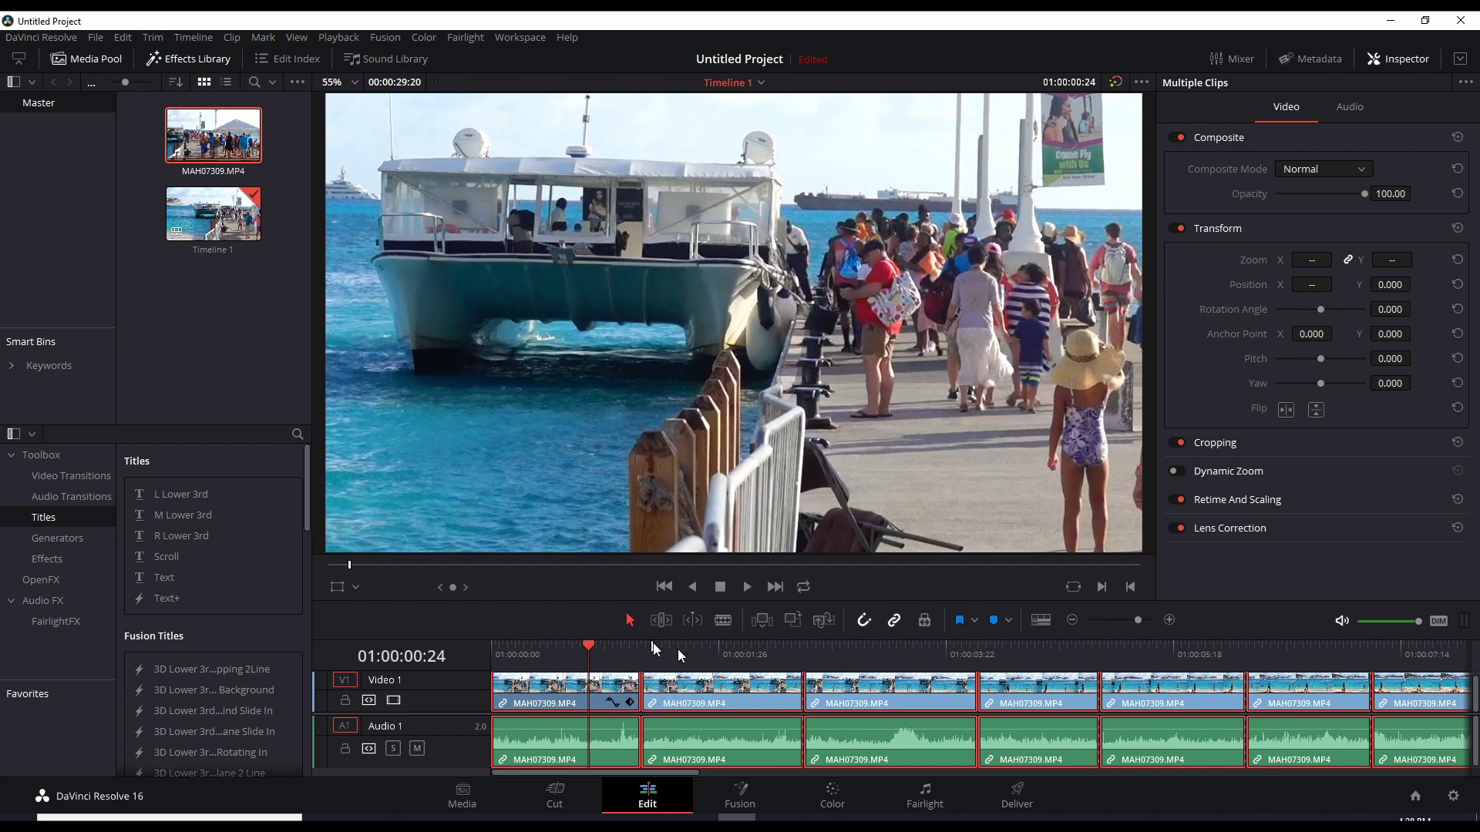
{"action": "left_click", "coordinate": [192, 37]}
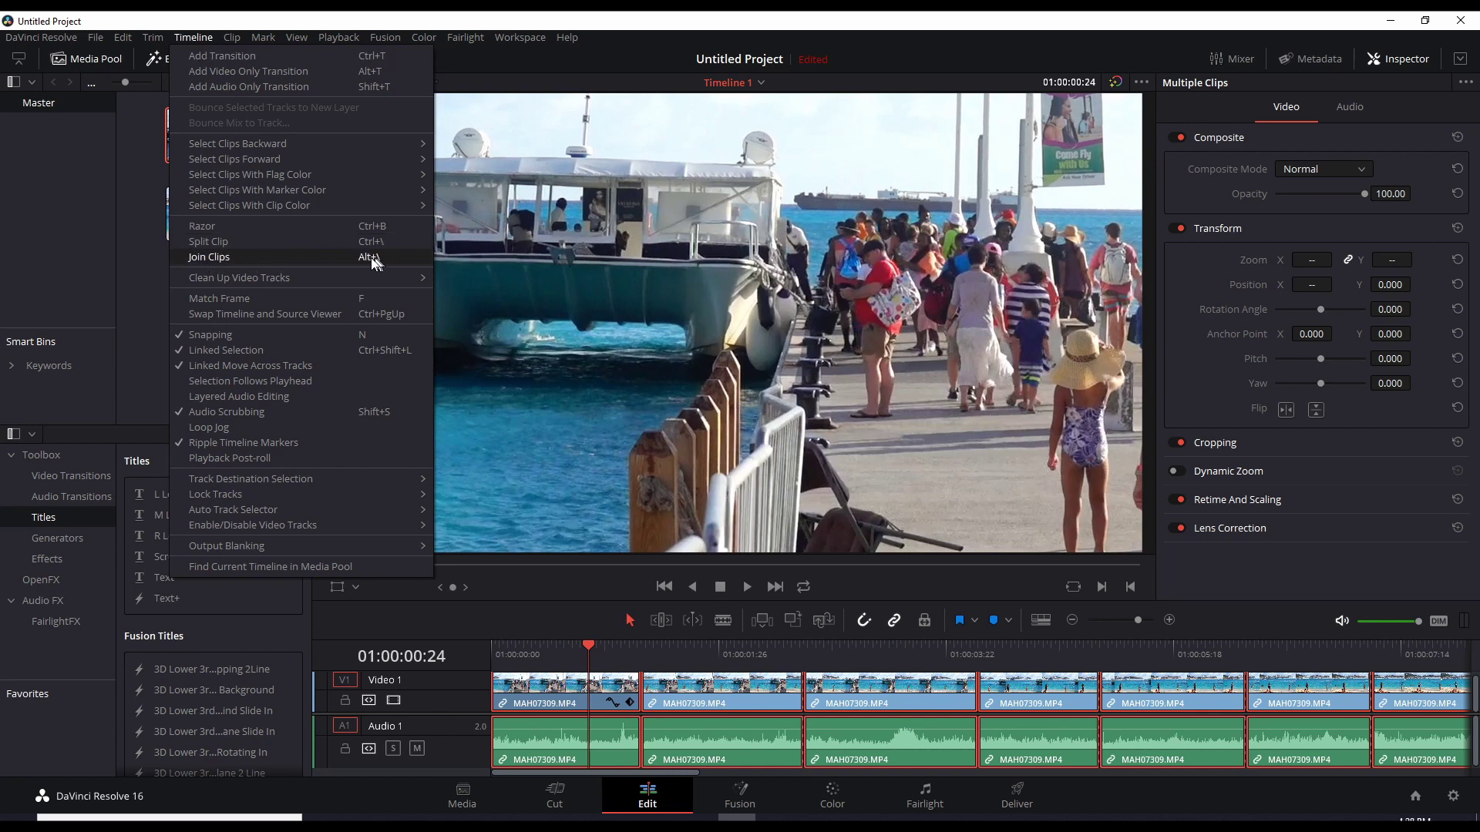
Step: Open and dismiss the Timeline menu, then bring up the right-click actions for the selected clips
{"action": "left_click", "coordinate": [219, 256]}
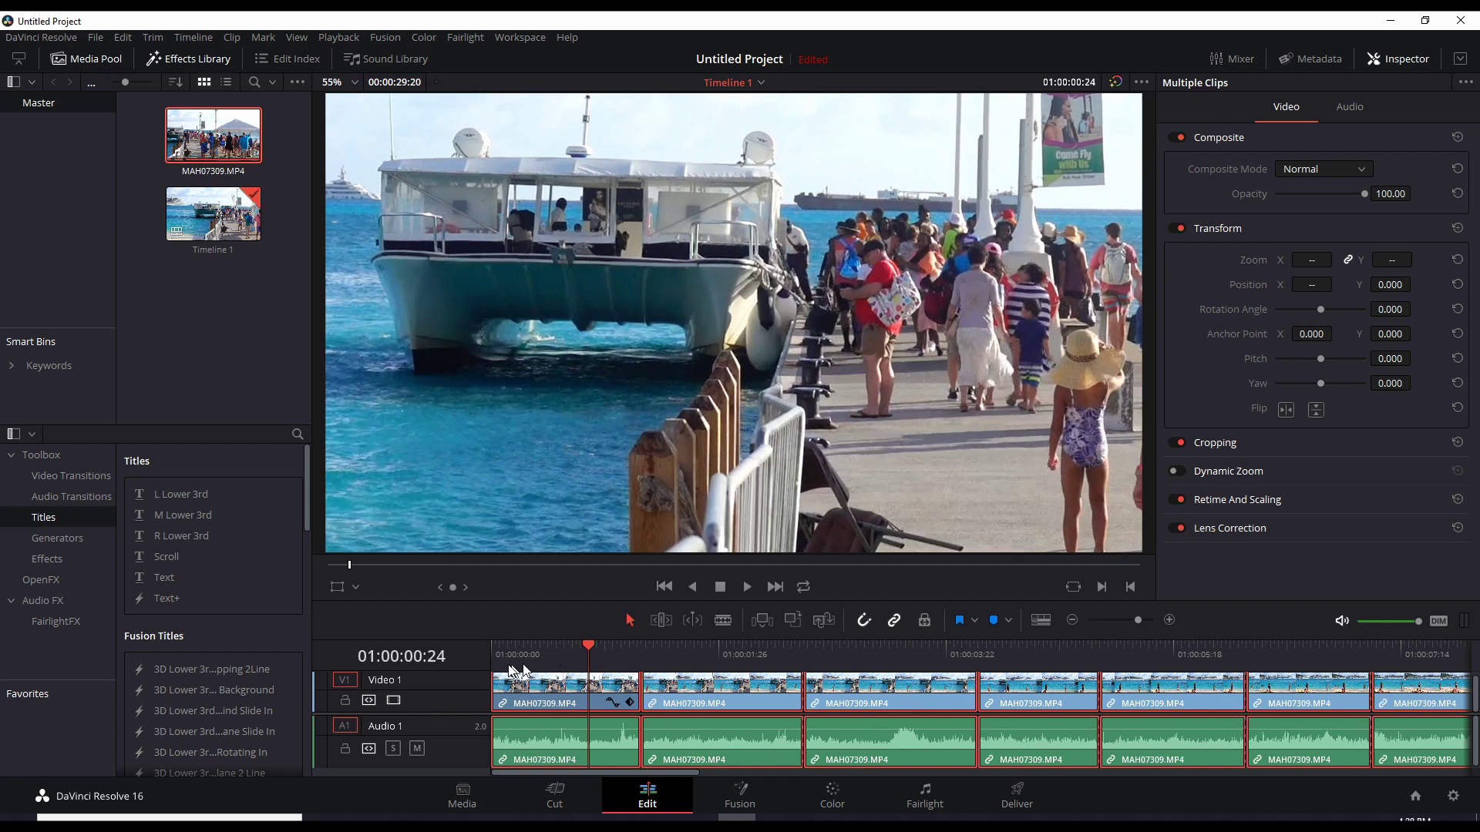
{"action": "left_click", "coordinate": [189, 38]}
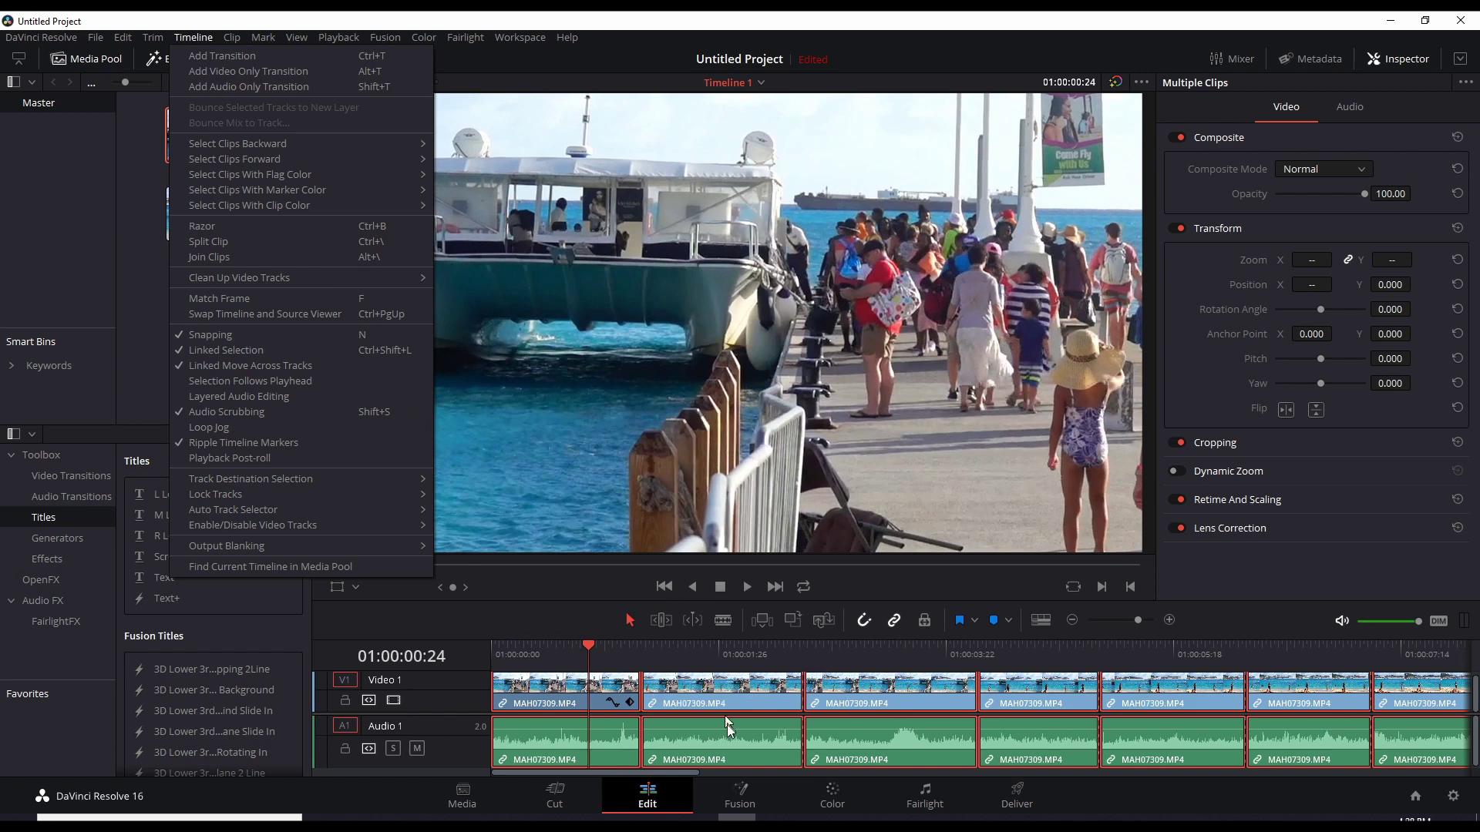
{"action": "left_click", "coordinate": [706, 699]}
{"action": "right_click", "coordinate": [706, 699]}
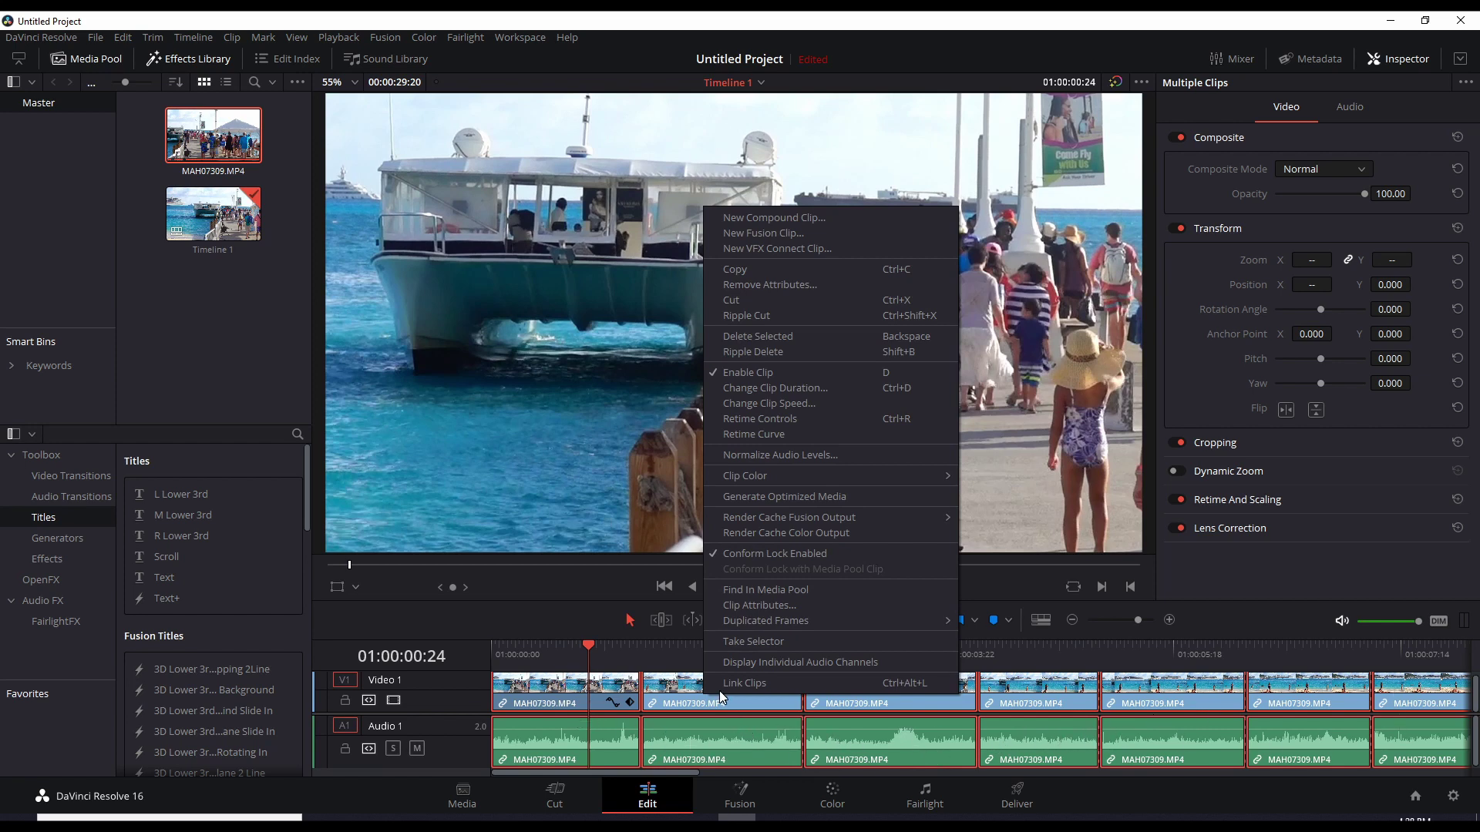
Step: Turn the selected clips into 'Compound Clip 1' with New Compound Clip
{"action": "left_click", "coordinate": [673, 699]}
{"action": "right_click", "coordinate": [673, 700]}
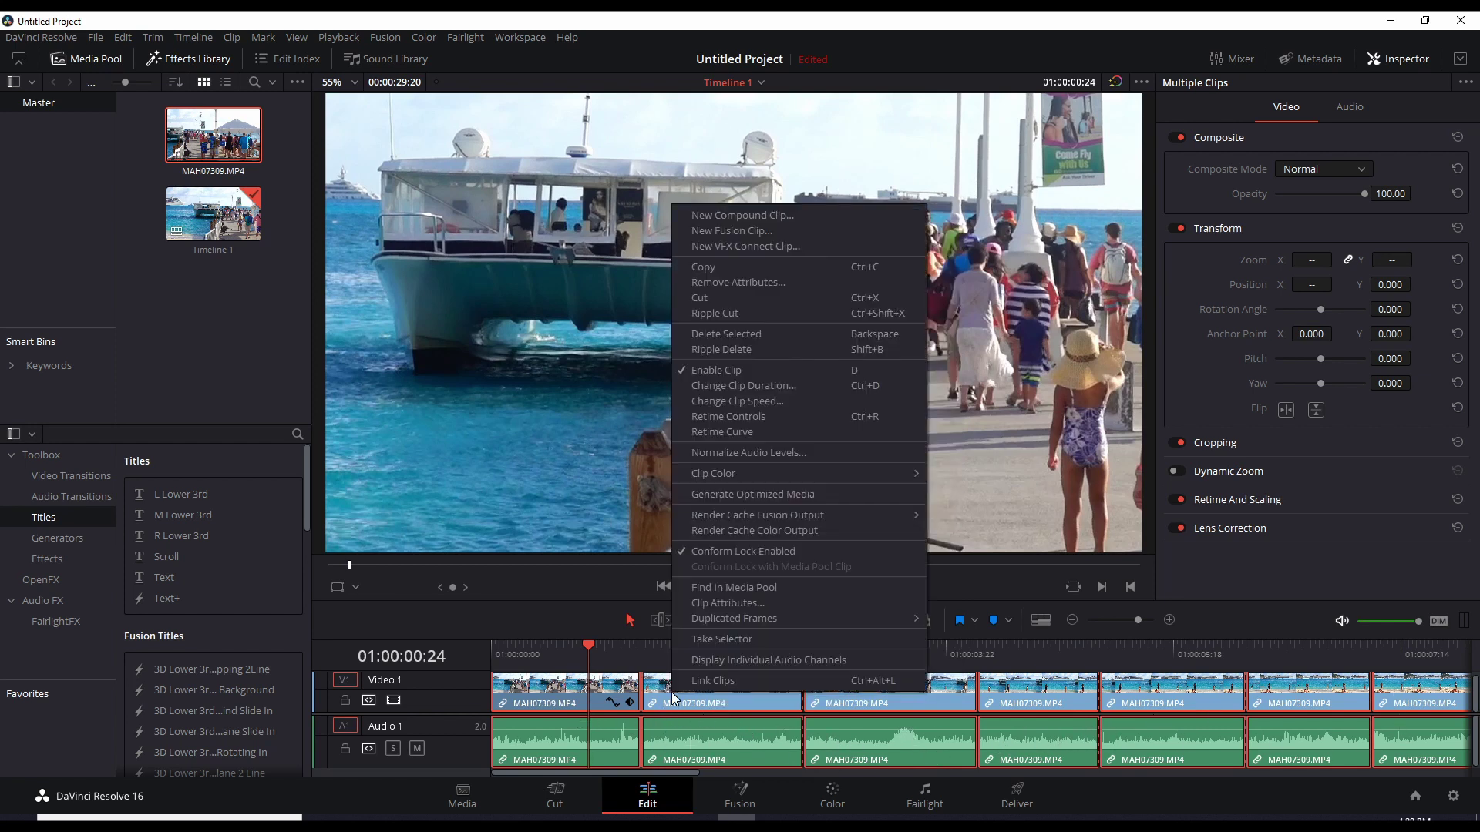
{"action": "left_click", "coordinate": [723, 214]}
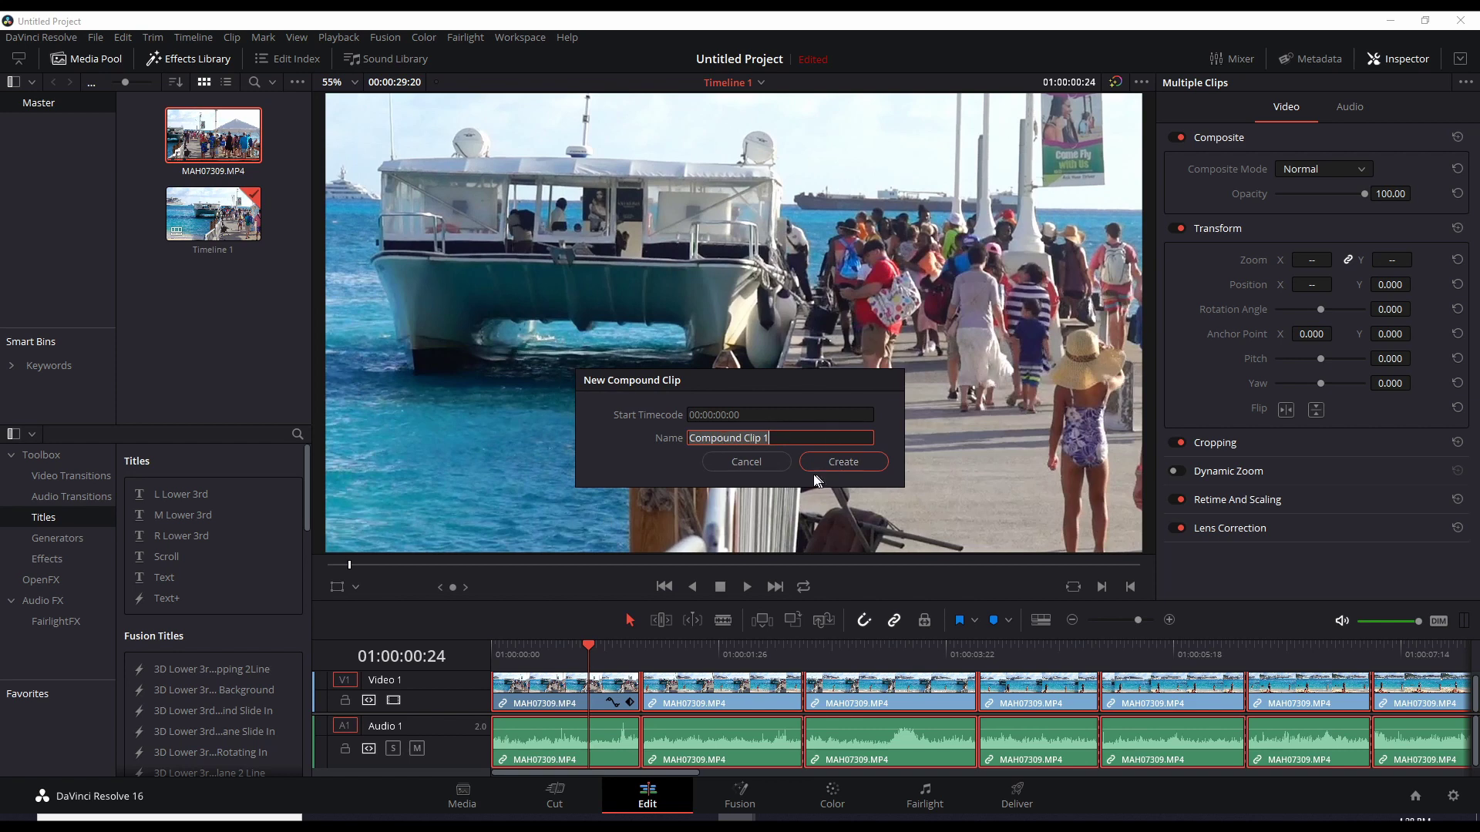
{"action": "left_click", "coordinate": [843, 461]}
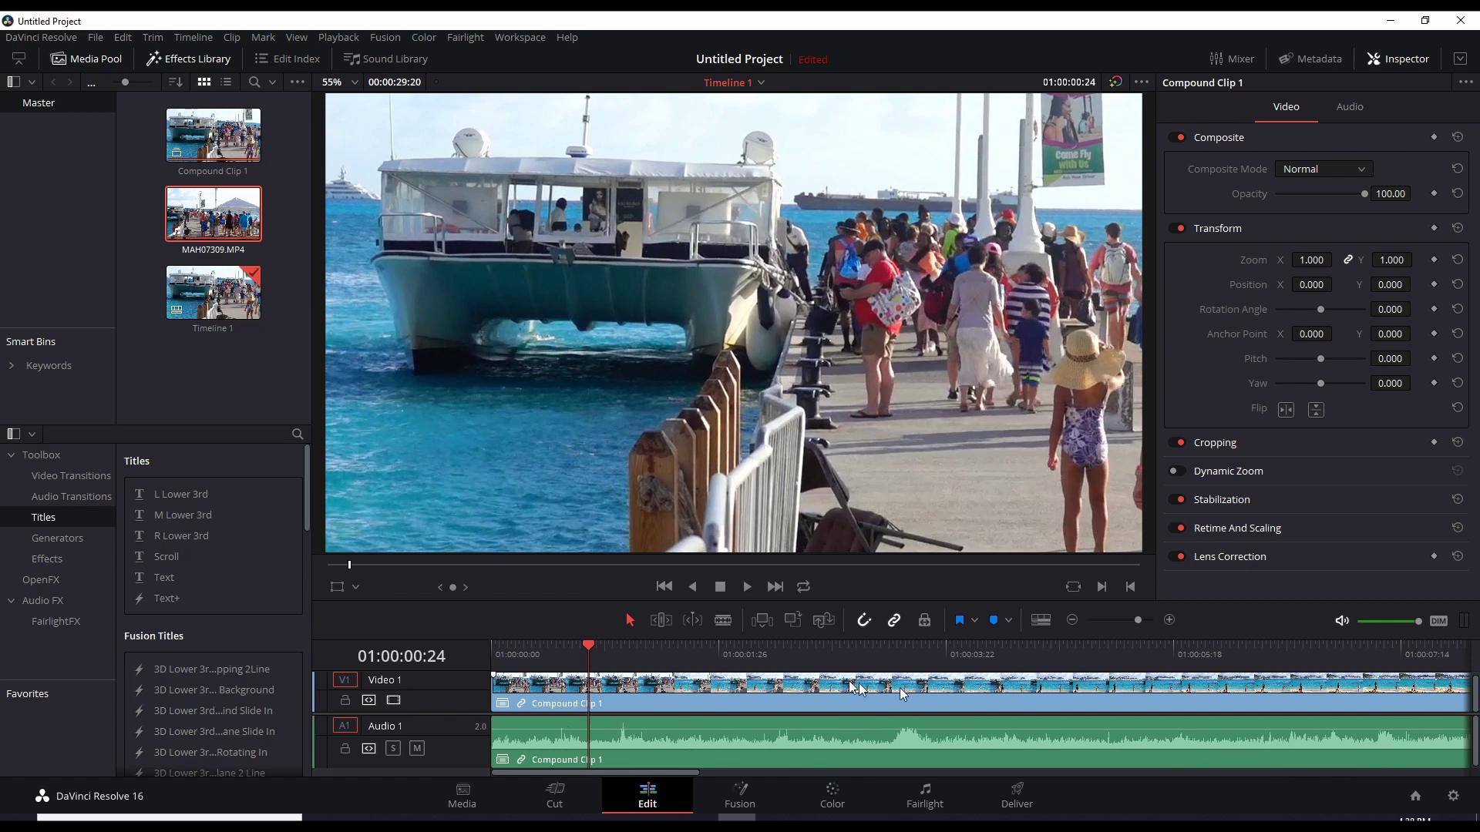
{"action": "left_click", "coordinate": [533, 657]}
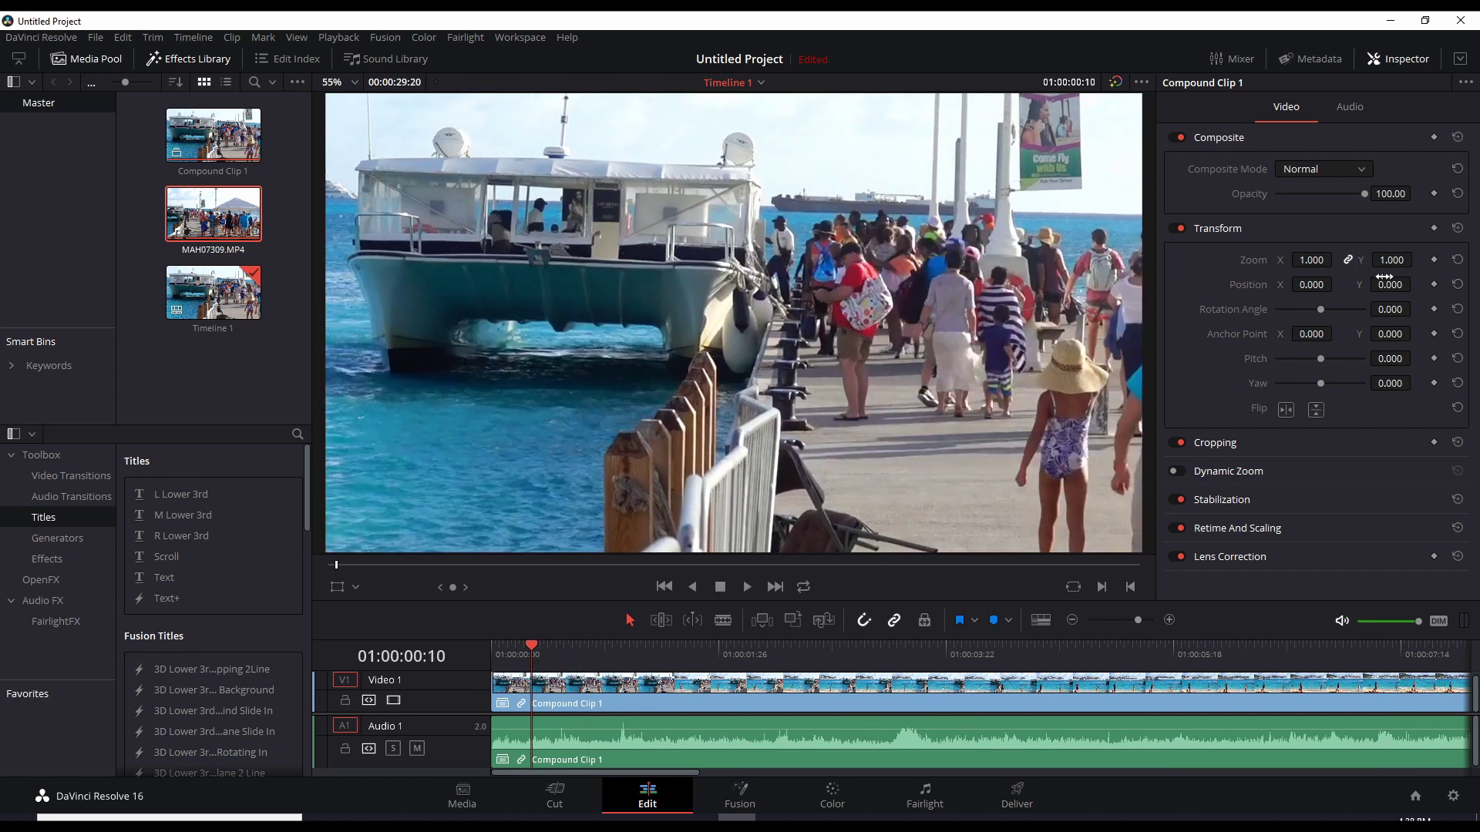